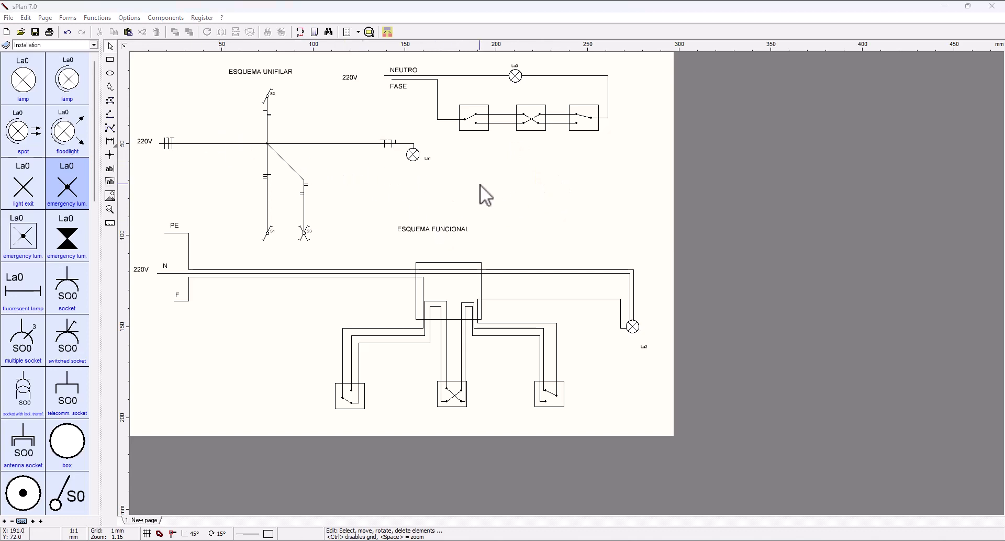
scroll(561, 206, "up", 1)
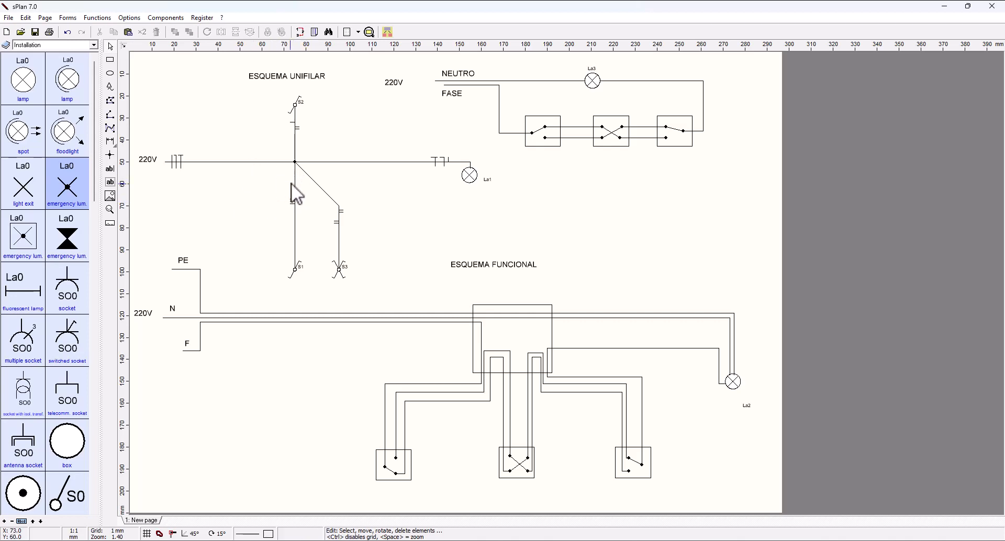
left_click(110, 114)
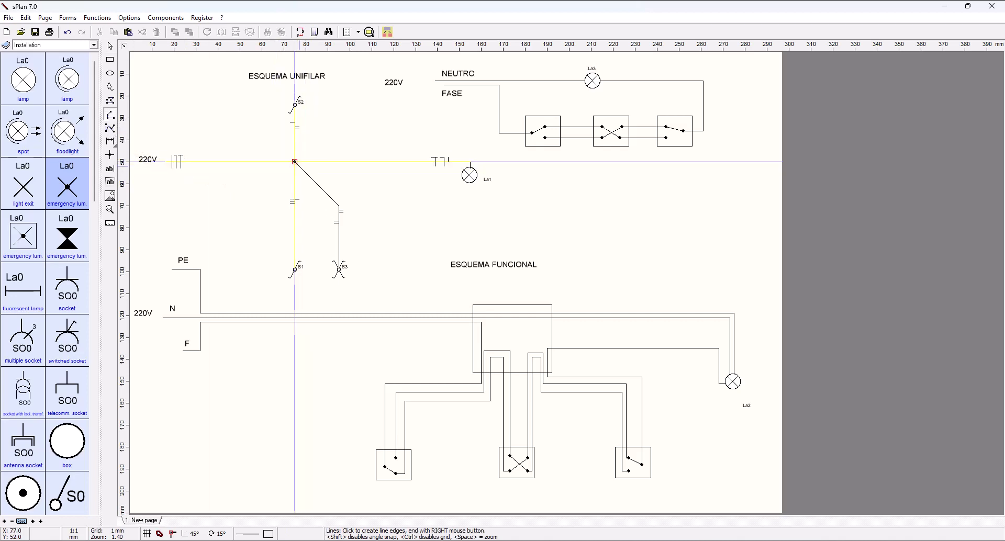
left_click(295, 161)
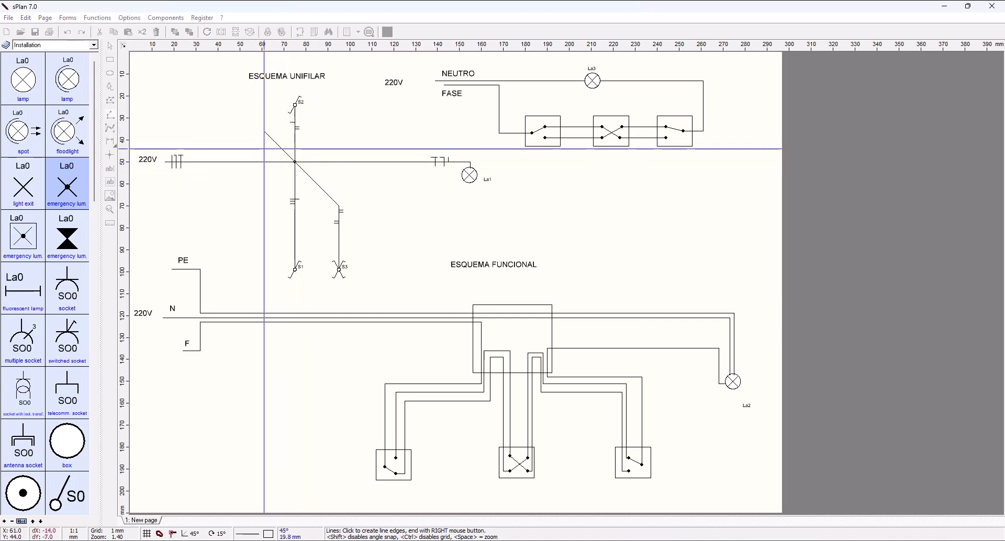
left_click(266, 152)
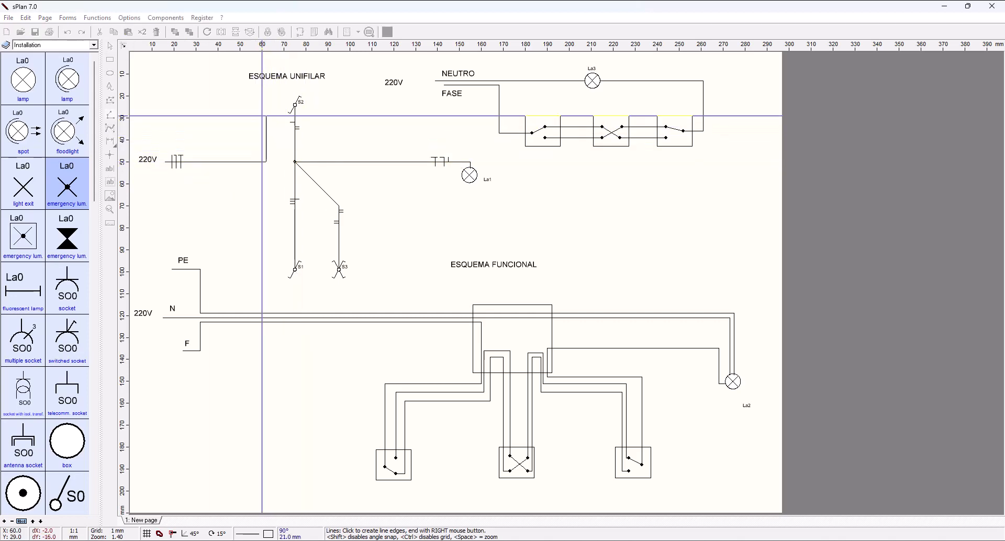
right_click(263, 112)
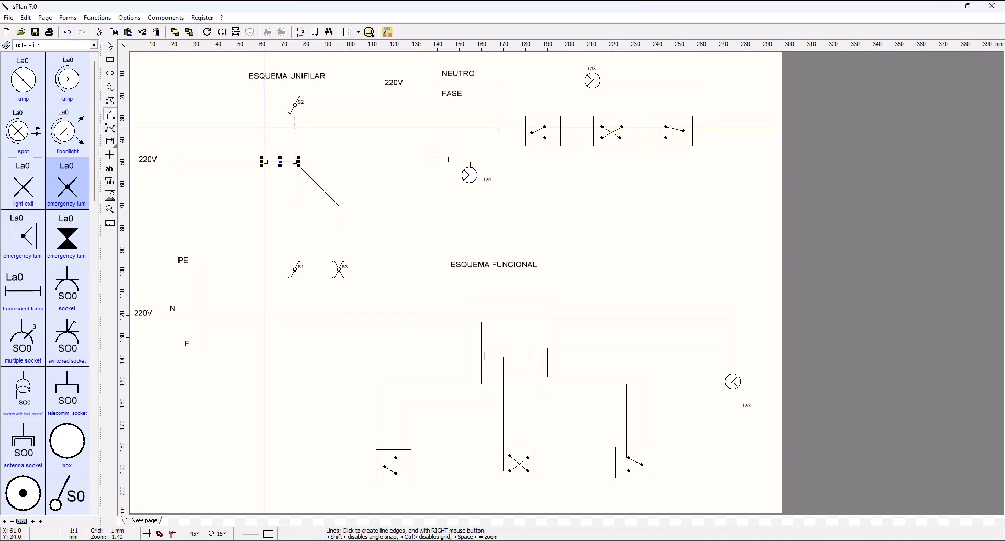
right_click(283, 155)
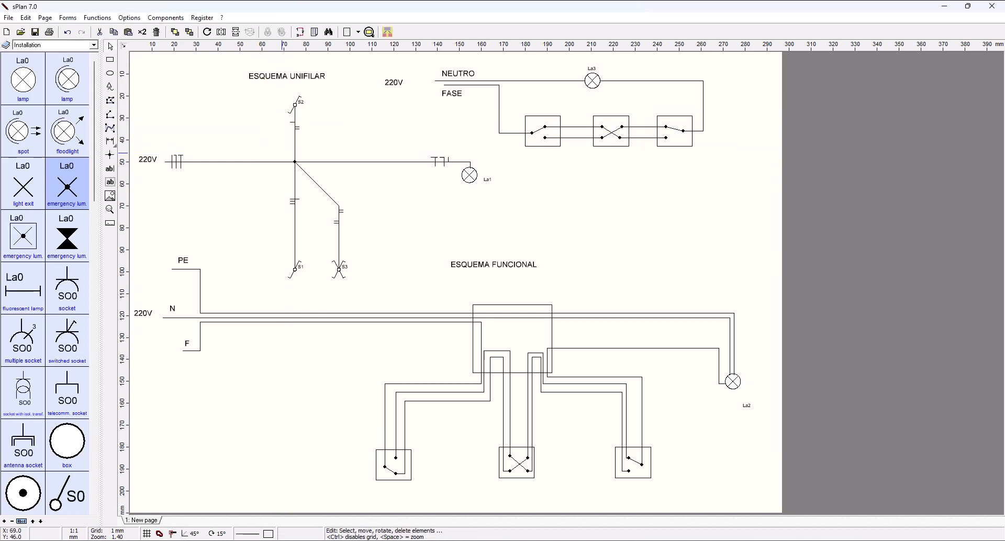
Draw a branch from the one-line diagram's junction, about 20 mm up-left at 45° and 14 mm up, and place an intermediate switch at its end
left_click(110, 114)
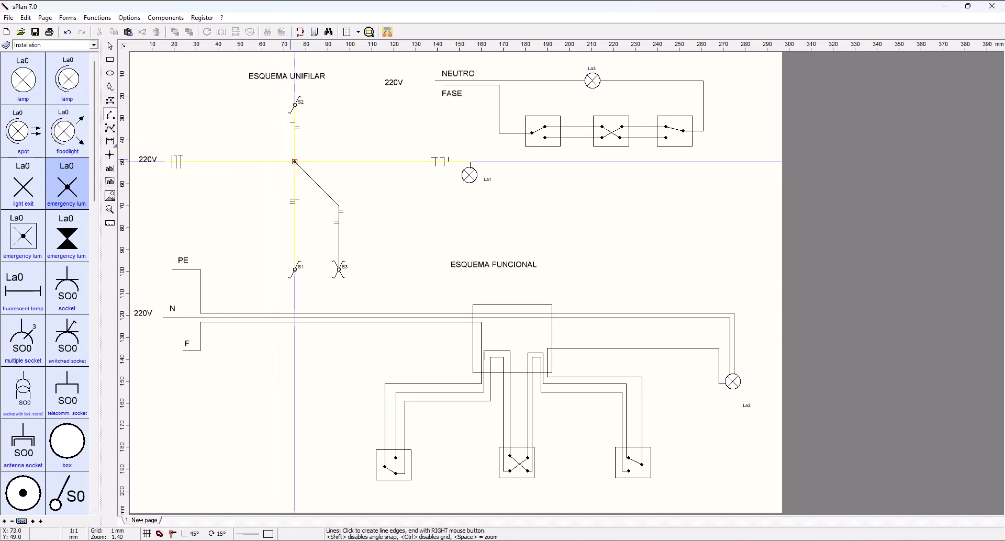
left_click(294, 161)
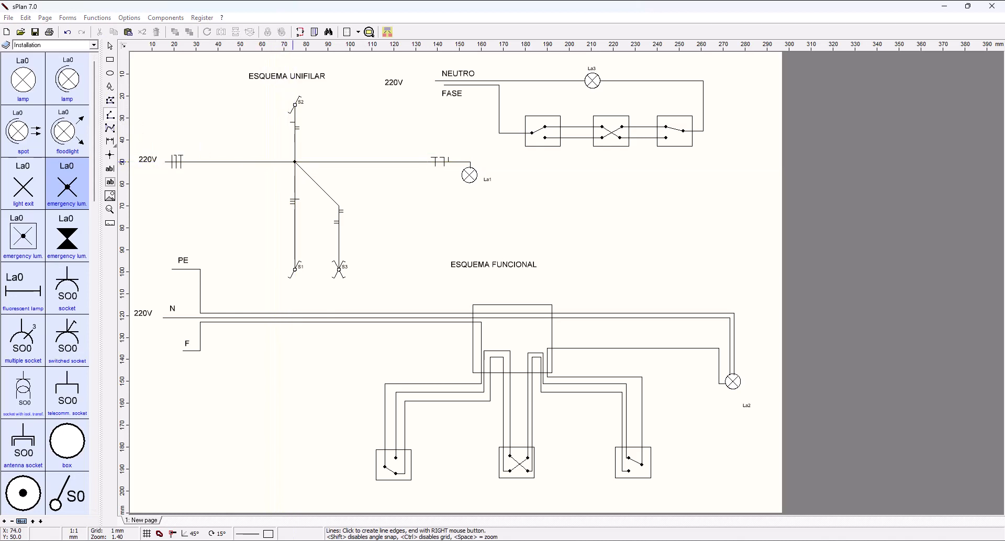
left_click(264, 131)
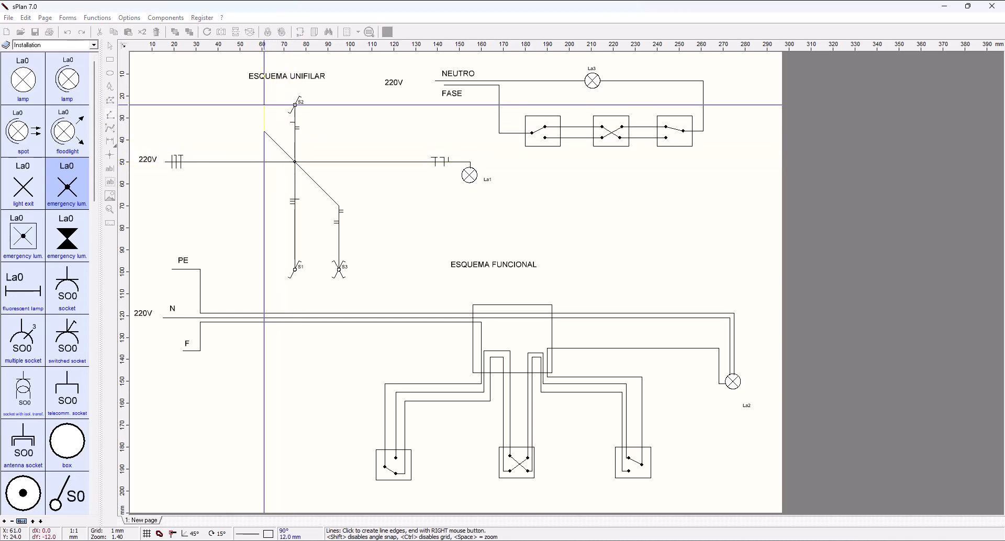
left_click(264, 100)
right_click(264, 100)
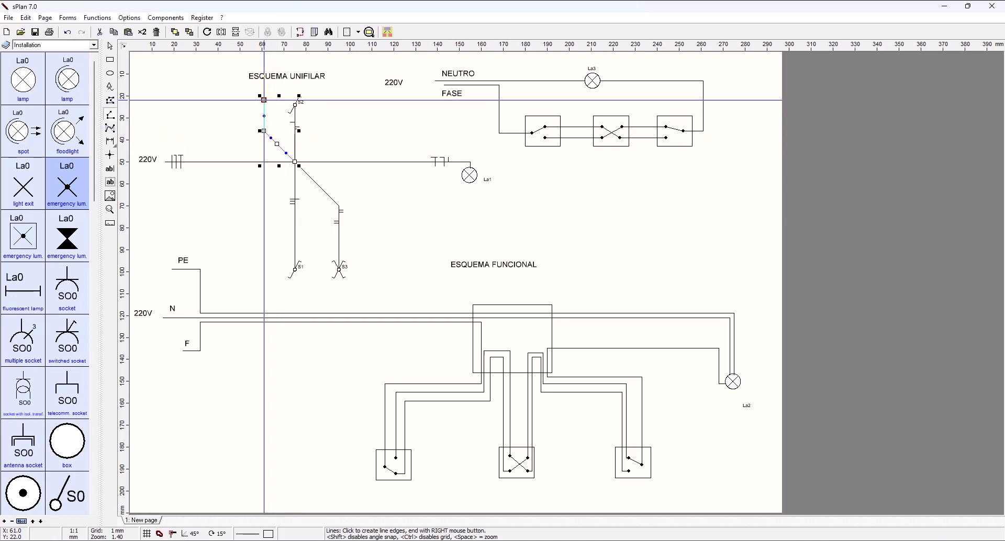
left_click(345, 111)
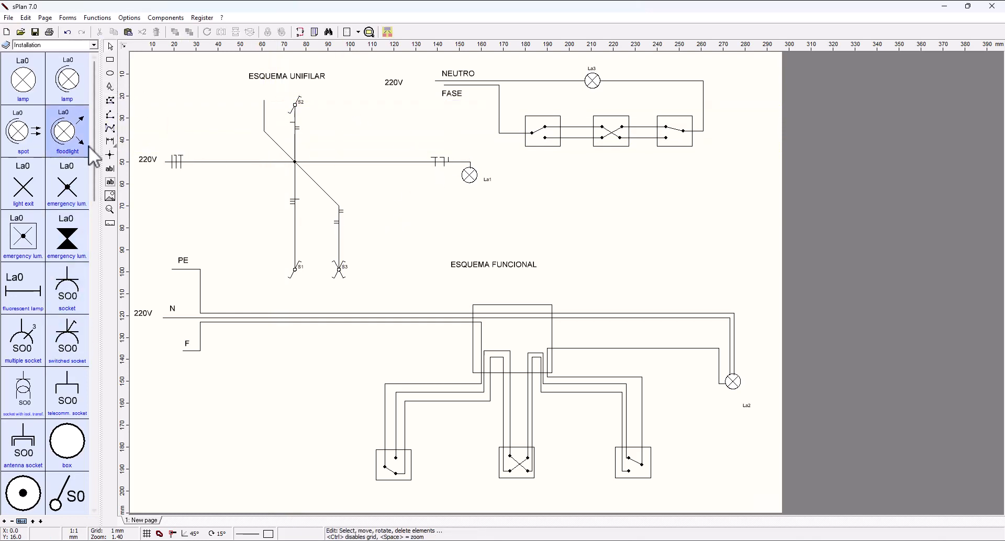
left_click_drag(92, 130, 108, 257)
left_click_drag(64, 301, 264, 99)
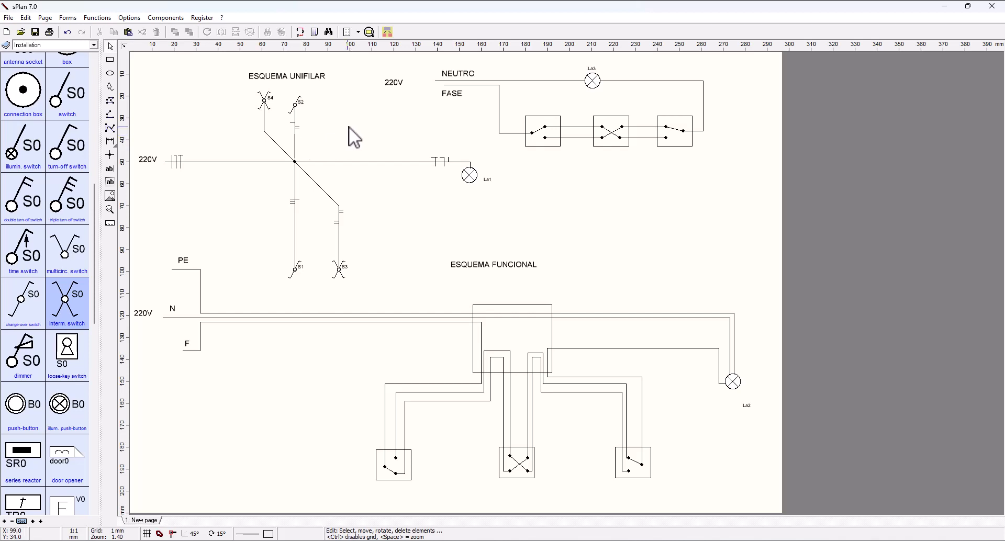
Draw a second upper branch from the junction, diagonally up-right and then about 20 mm straight up, and place an intermediate switch at its end
left_click(110, 114)
left_click(295, 161)
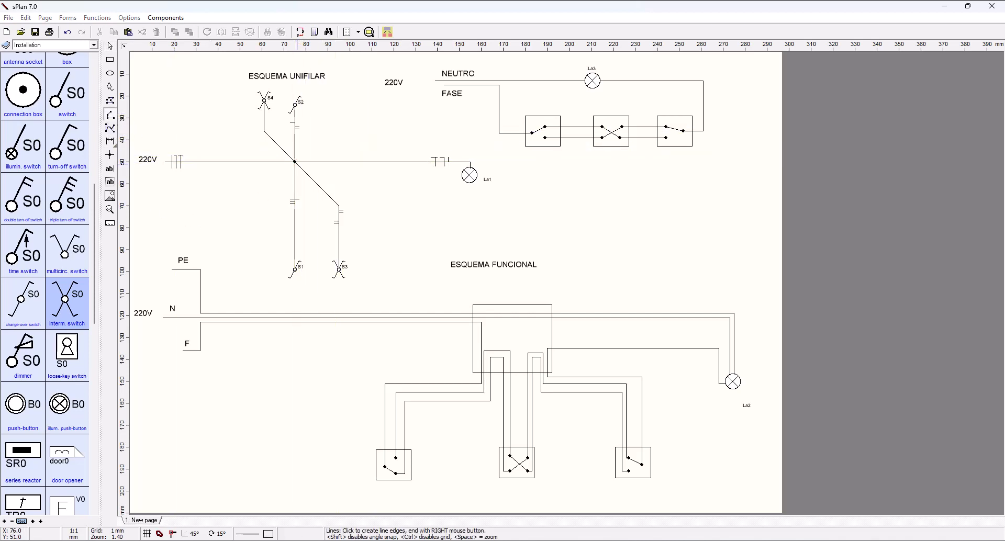
left_click(319, 141)
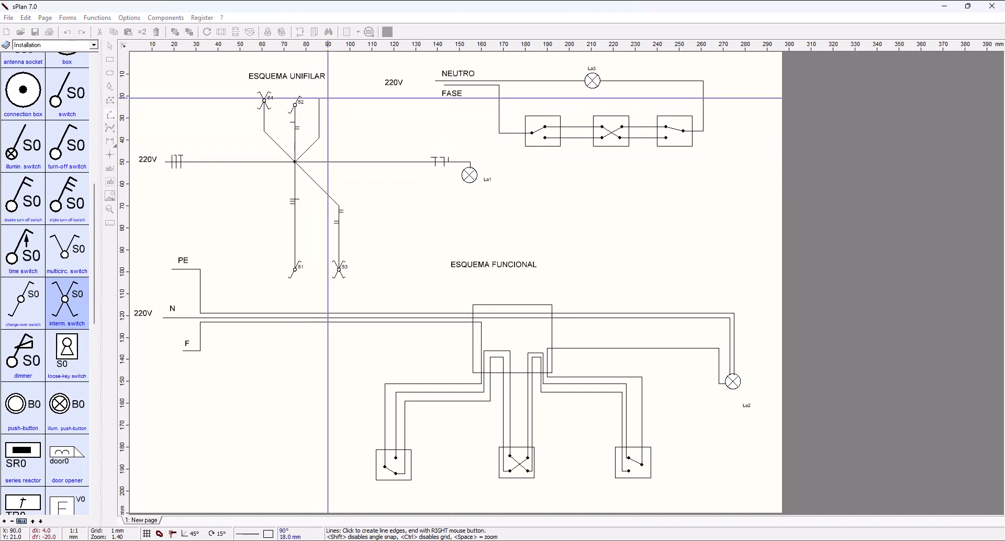
right_click(327, 98)
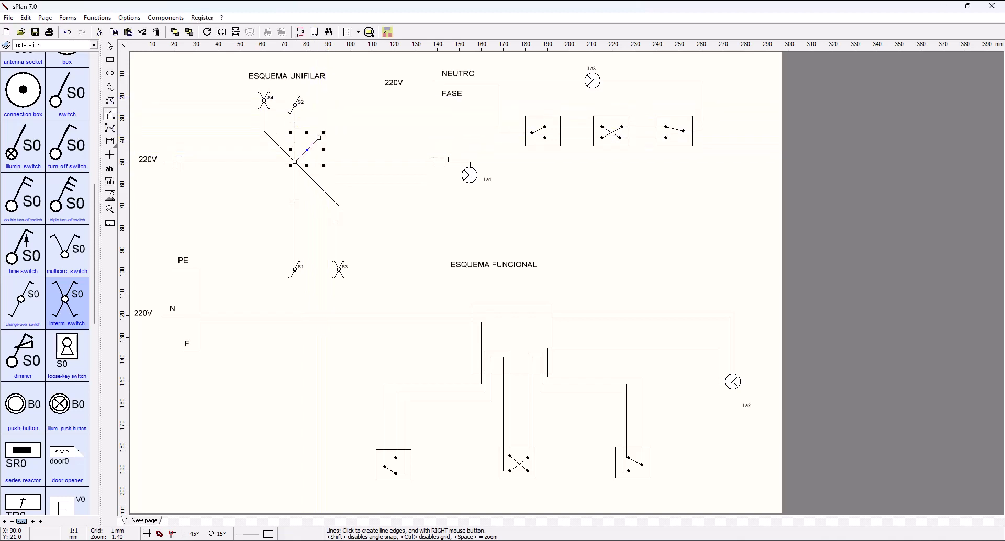
left_click(321, 136)
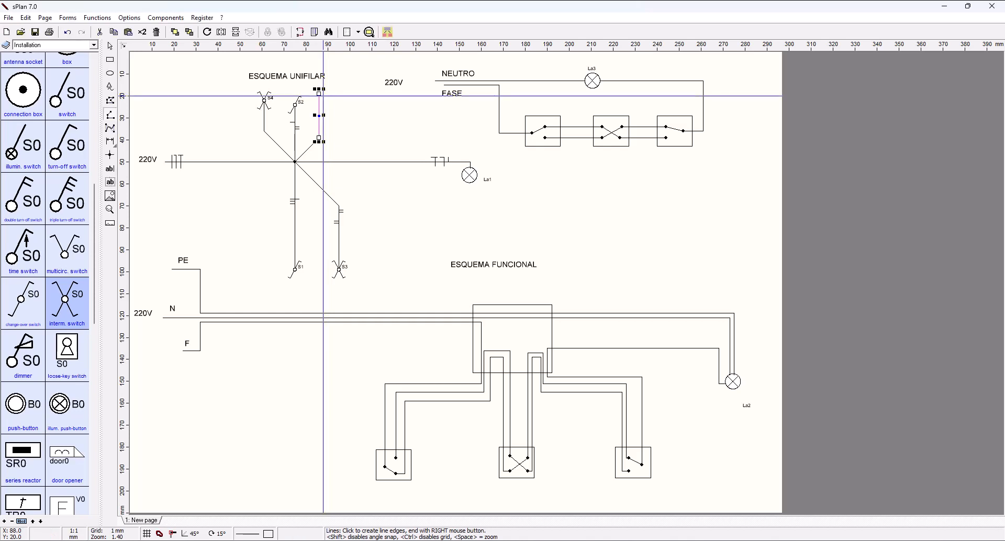
left_click(319, 90)
right_click(319, 90)
left_click(65, 302)
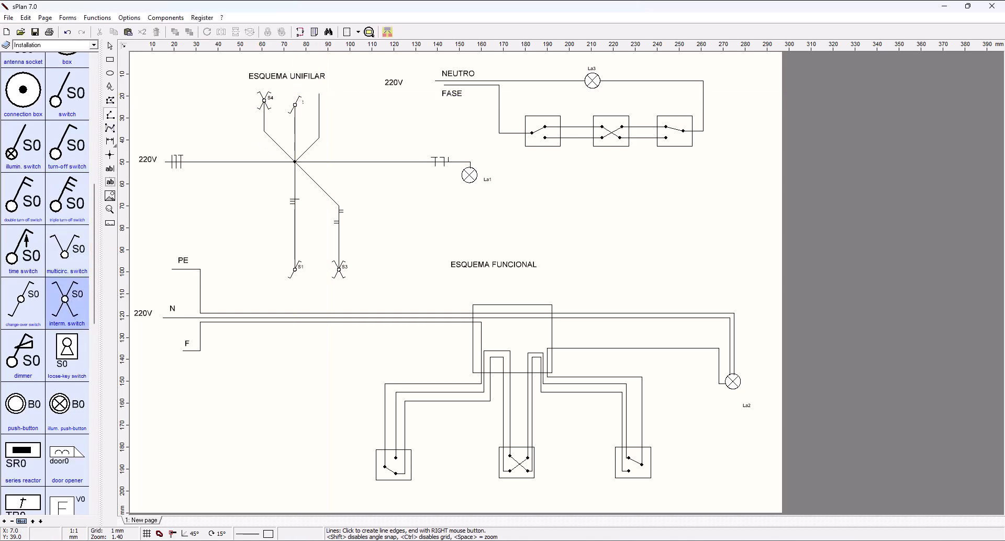
left_click(319, 94)
left_click(341, 105)
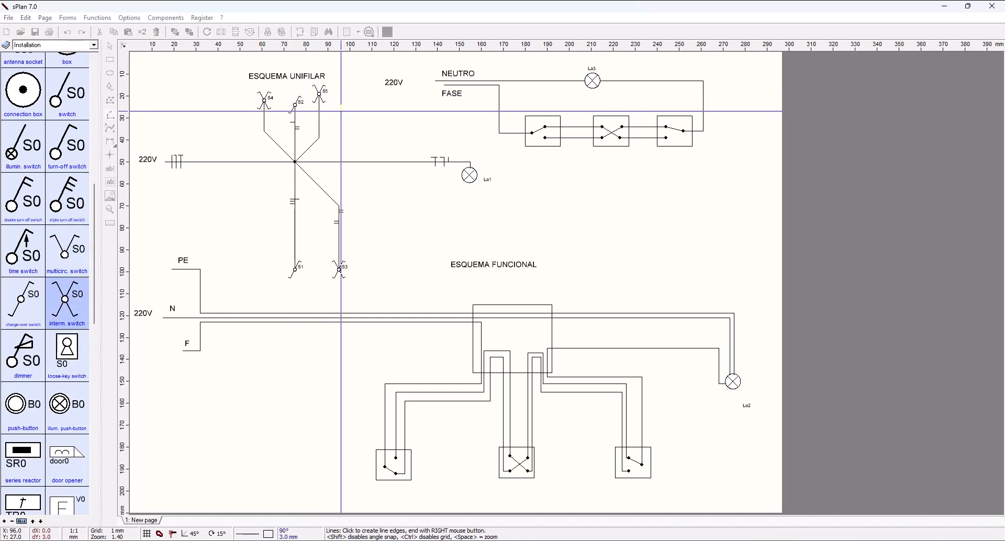
right_click(343, 138)
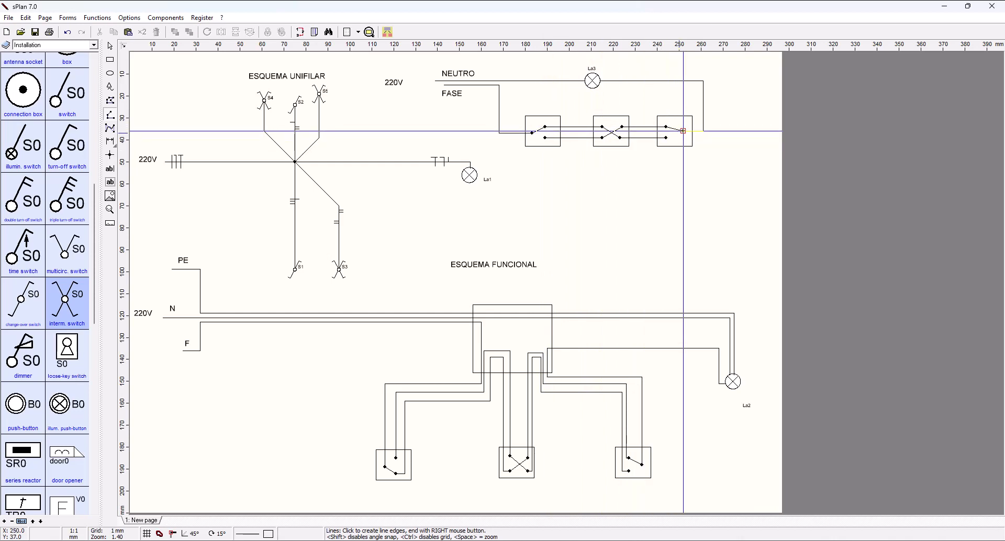
right_click(622, 126)
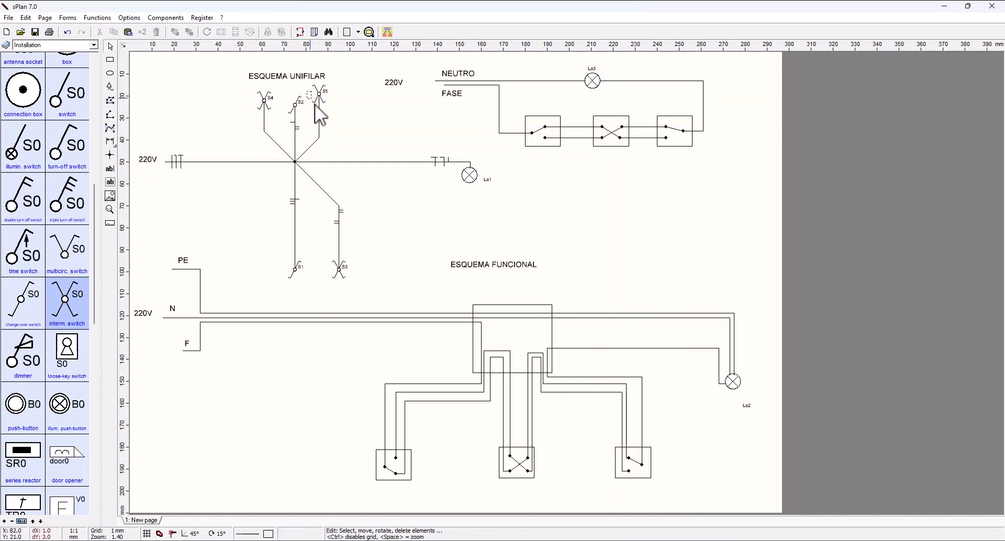
Delete the upper-right branch of the one-line diagram together with its intermediate switch S5
left_click(344, 162)
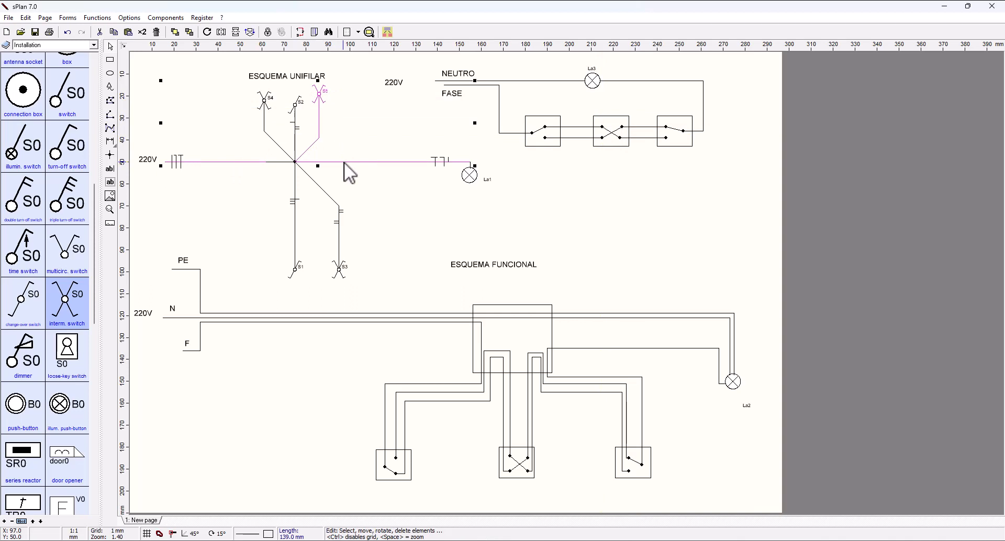
left_click(350, 146)
left_click_drag(343, 141, 308, 92)
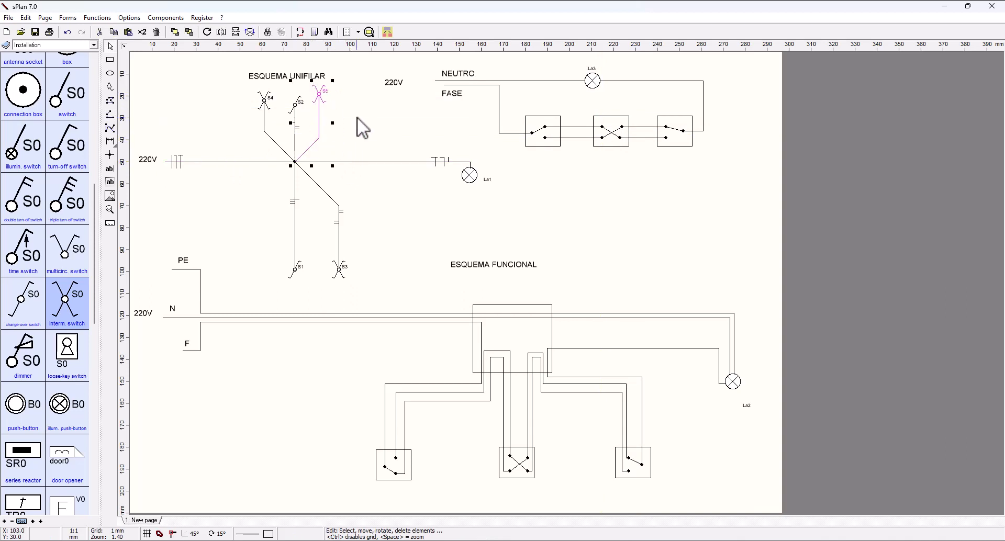
key("Delete")
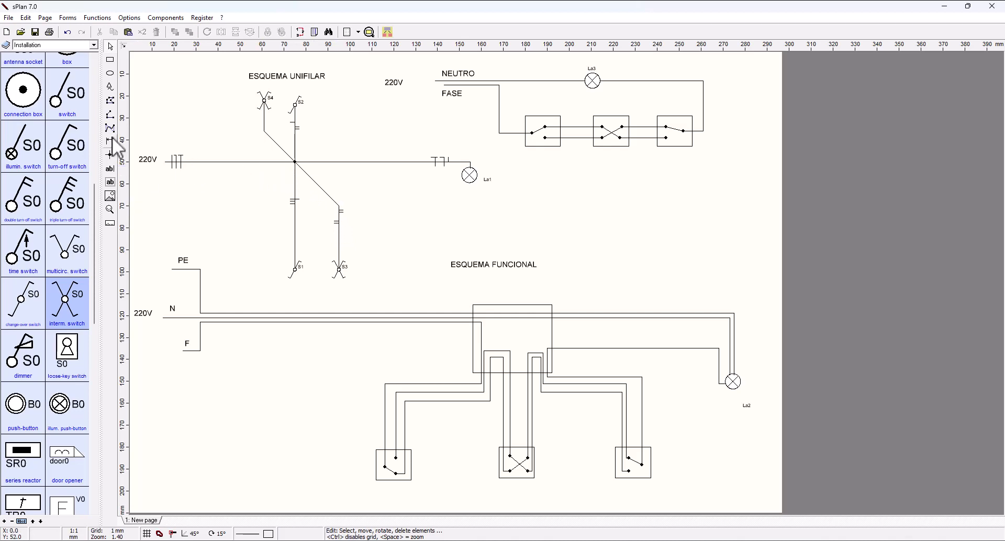
Draw two parallel horizontal conductor marks, about 2 mm long, on the left side of the branch below switch S4
left_click(110, 115)
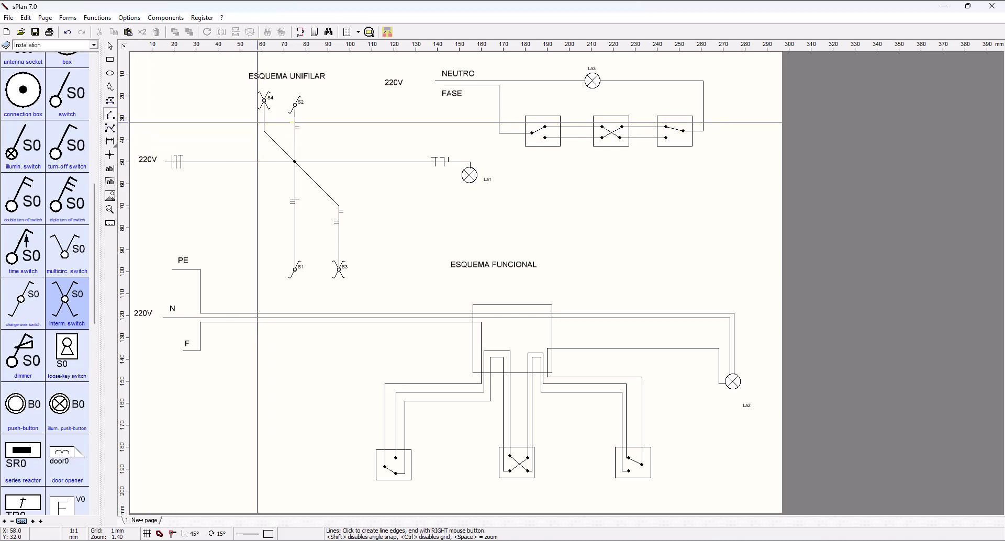
scroll(257, 122, "up", 2)
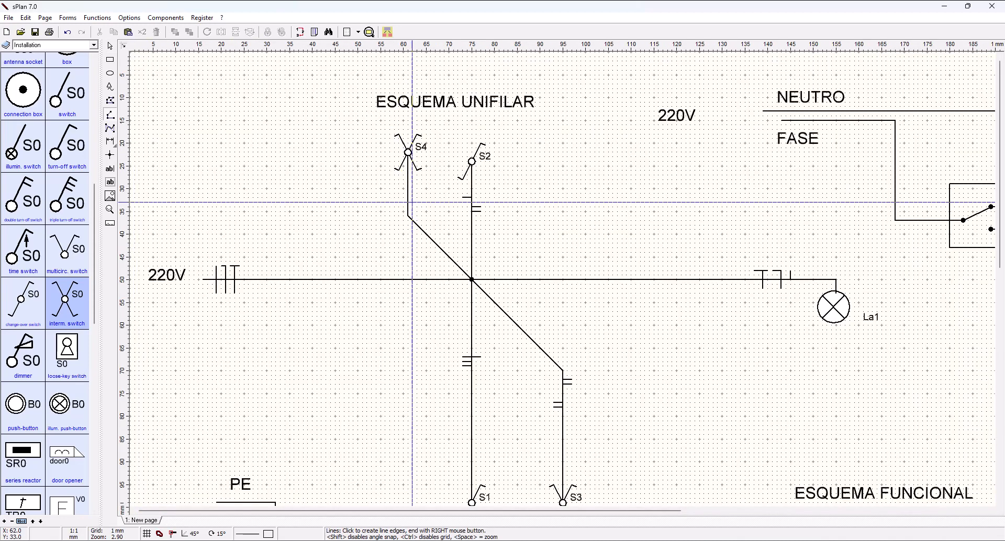
left_click(398, 193)
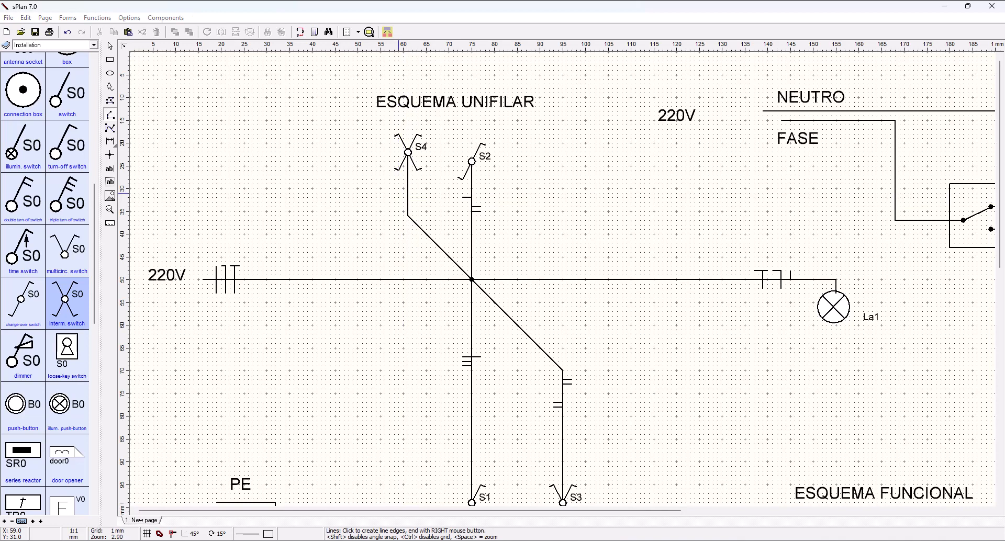
left_click(408, 193)
right_click(407, 193)
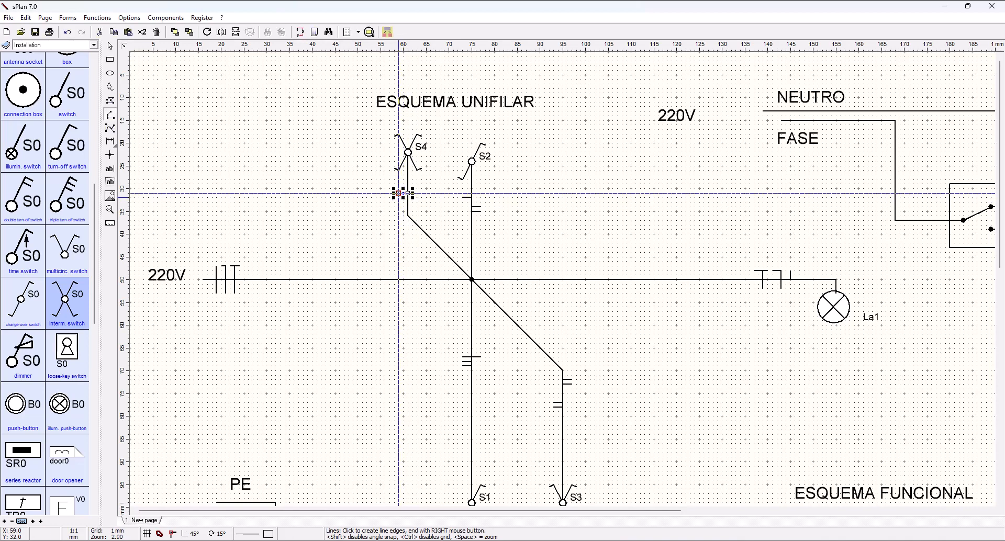
left_click(398, 198)
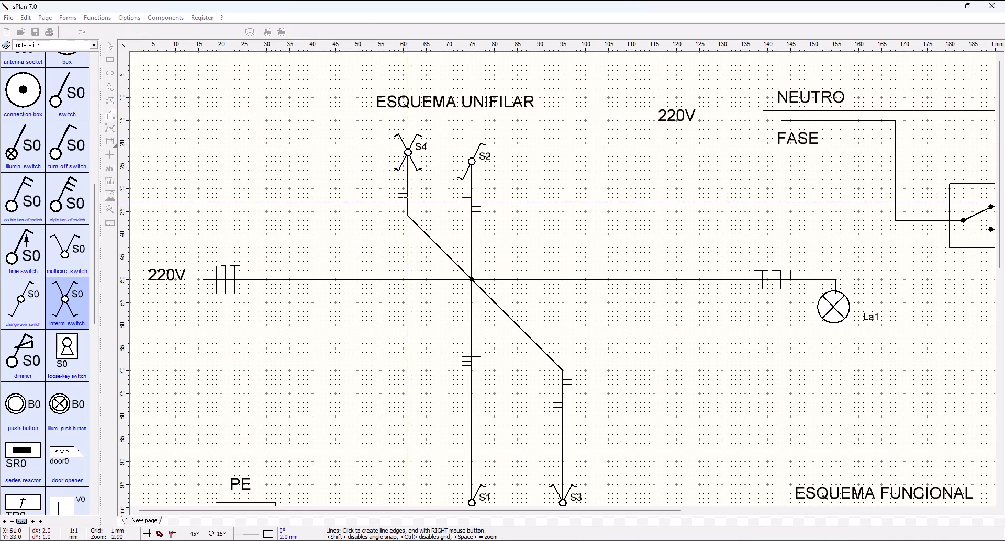
left_click(407, 202)
right_click(408, 202)
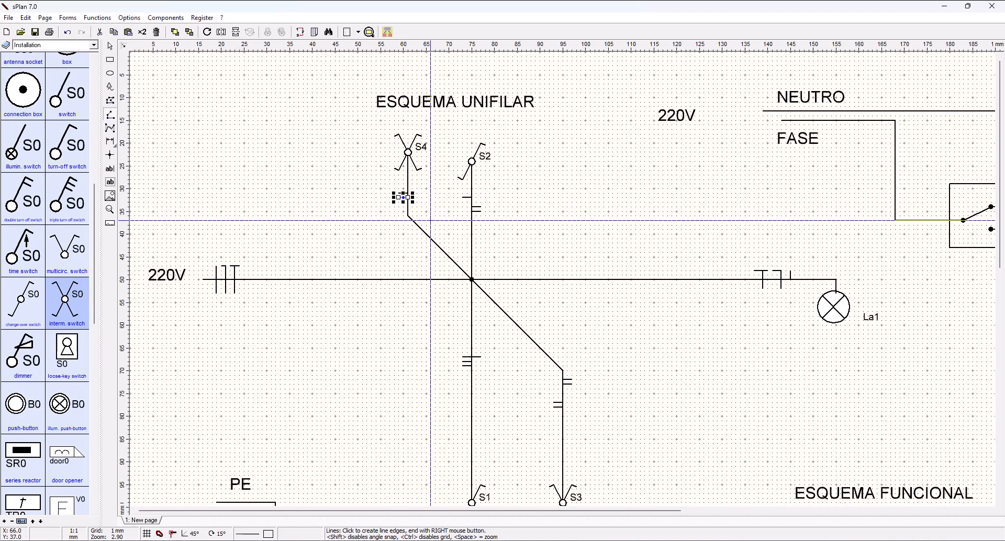
Add two parallel 2 mm conductor marks on the right side of the S4 branch, just above its bend
left_click(407, 208)
left_click(417, 208)
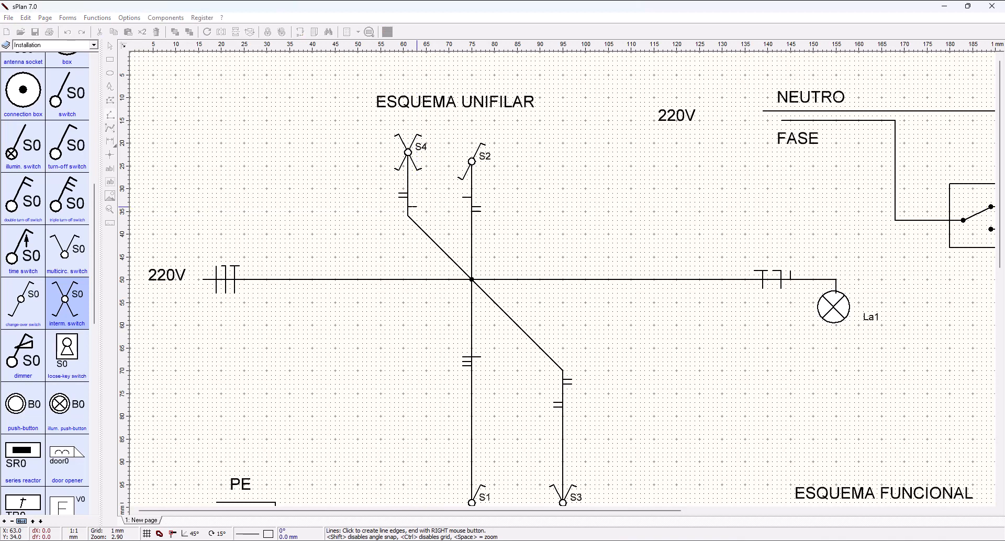
right_click(416, 208)
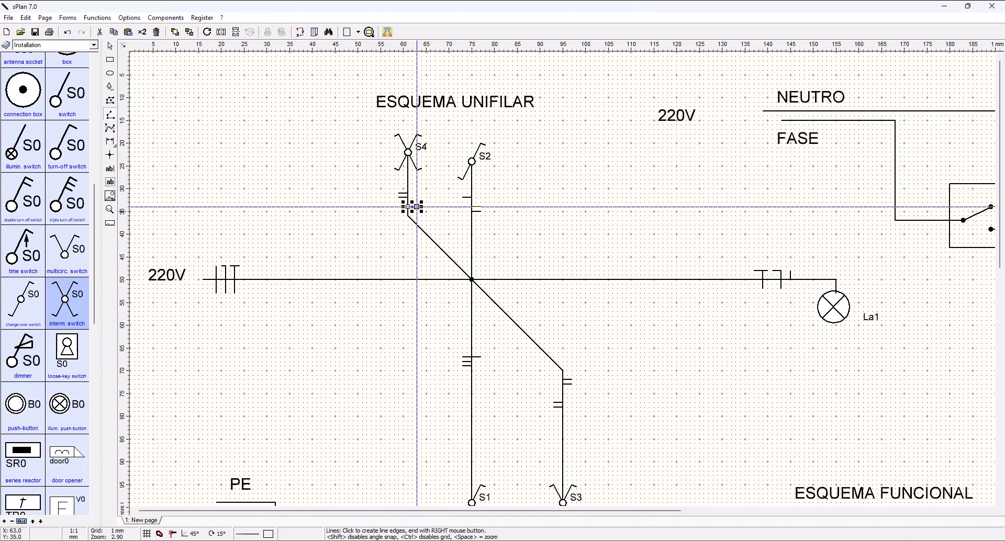
left_click(416, 211)
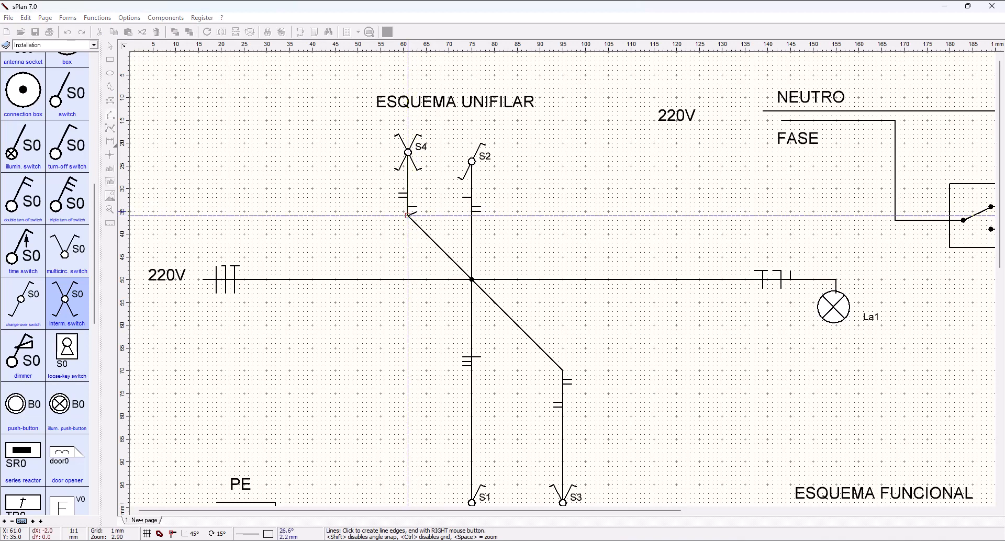
scroll(407, 208, "up", 2)
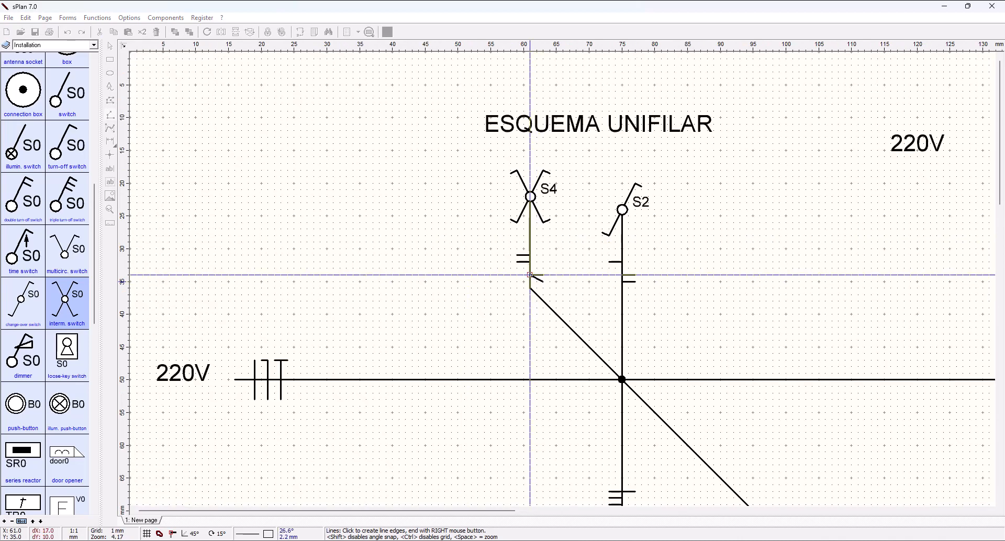
left_click(530, 281)
right_click(530, 282)
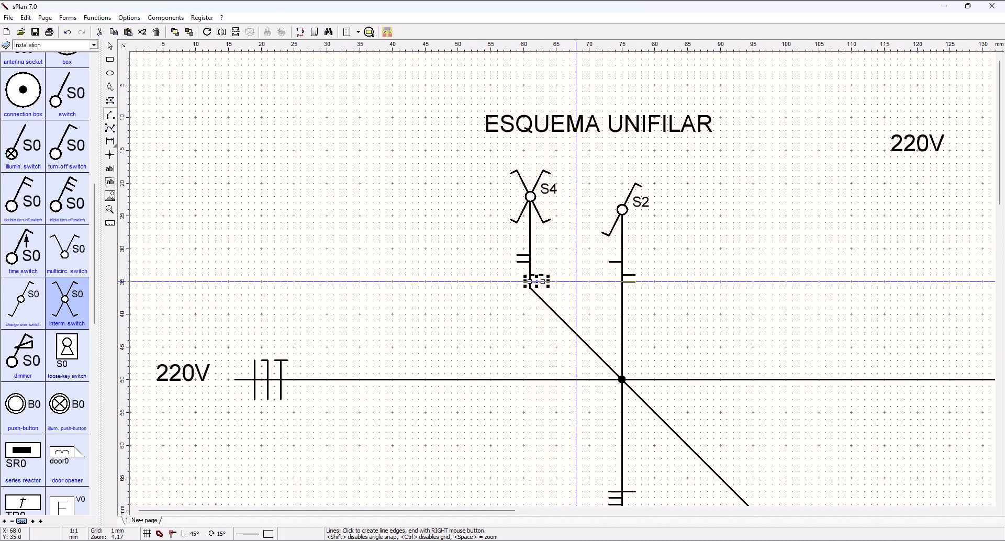
scroll(576, 282, "down", 1)
right_click(501, 243)
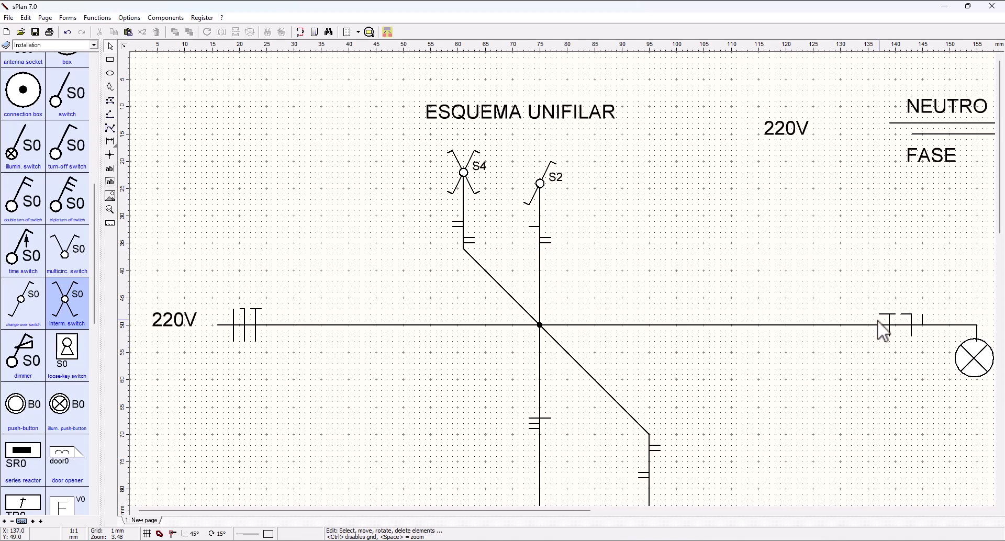
Delete all wires running from the junction box to the three switch boxes in the functional diagram, including the switched return to lamp La2
scroll(877, 319, "down", 1)
scroll(541, 264, "down", 3)
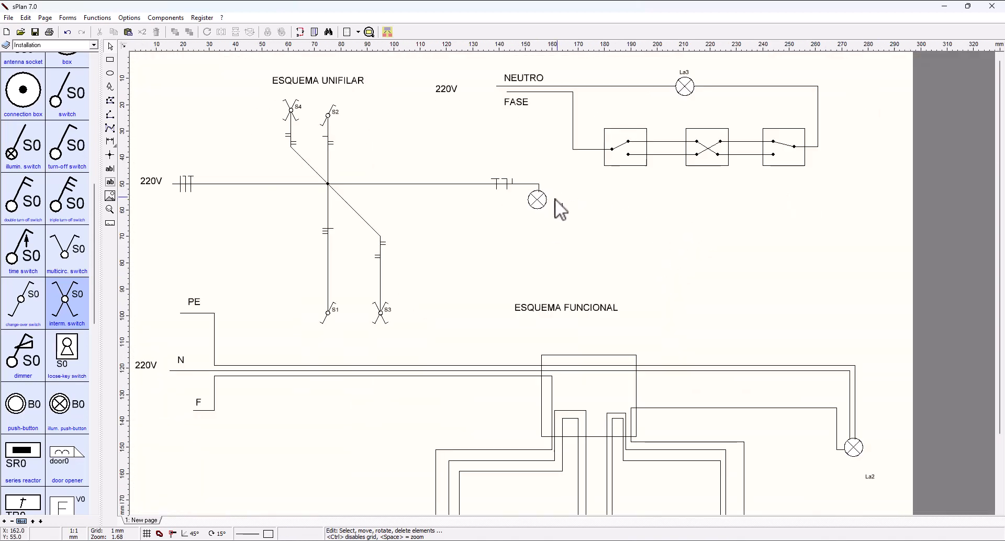
scroll(507, 199, "down", 1)
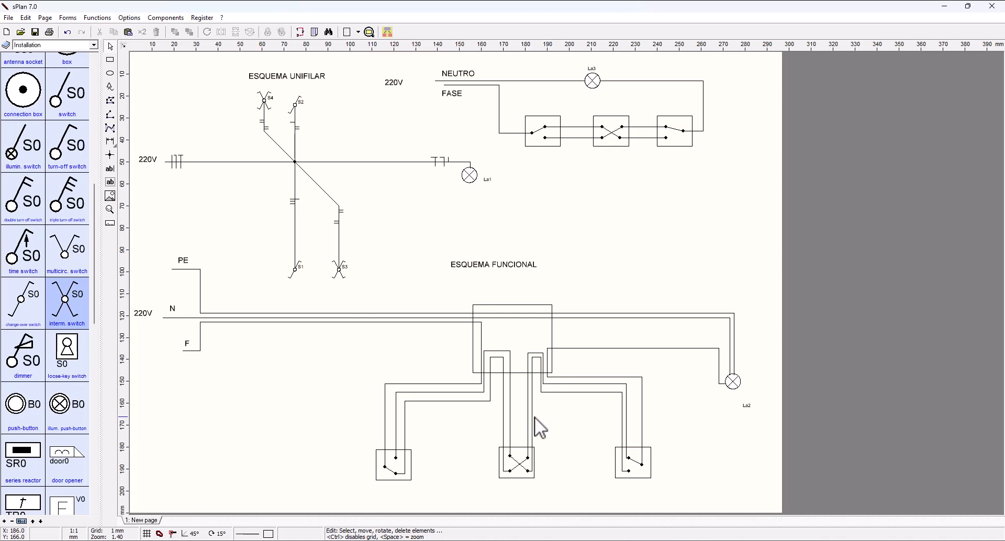
left_click_drag(376, 412, 688, 412)
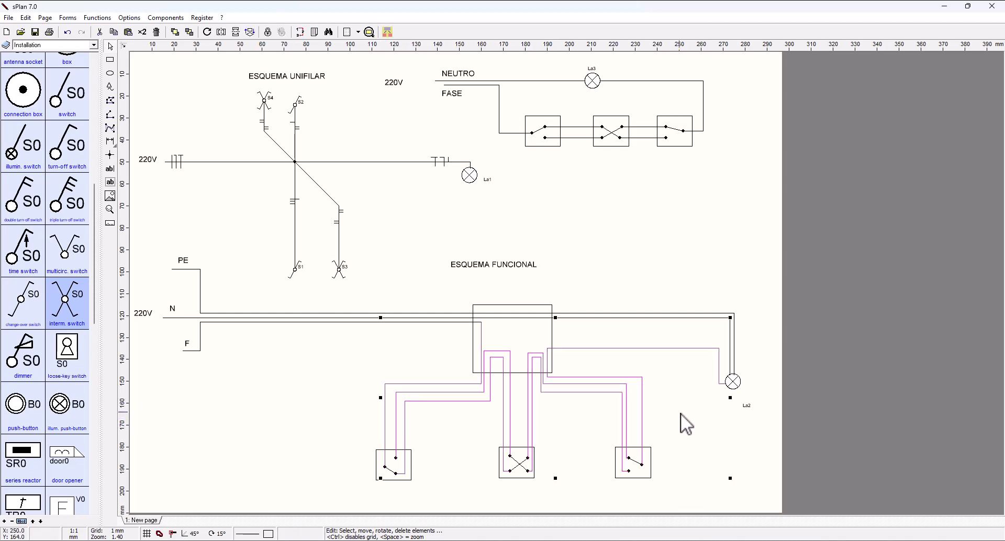
key("Delete")
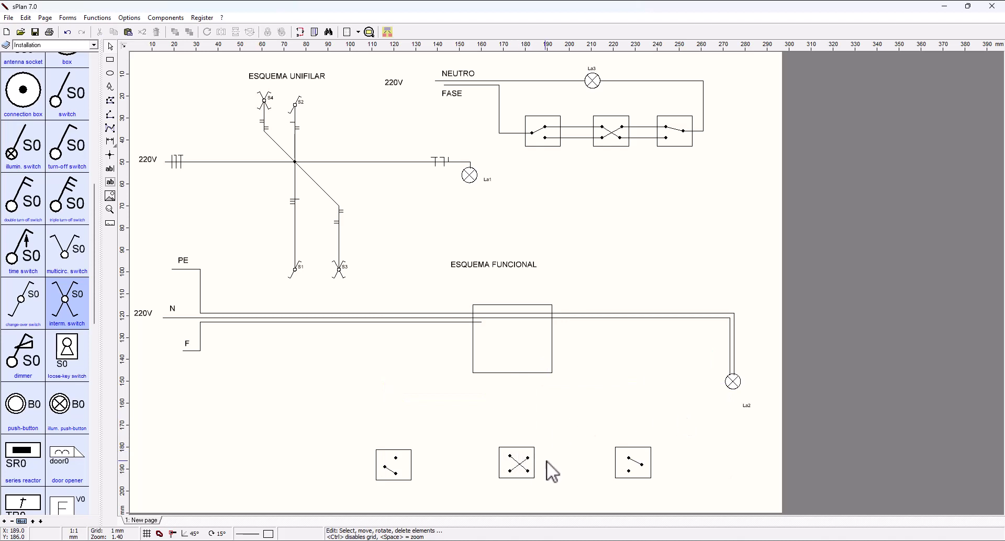
Duplicate the boxed intermediate switch of the functional diagram and place the copy just to the right of the original
left_click_drag(495, 435, 554, 482)
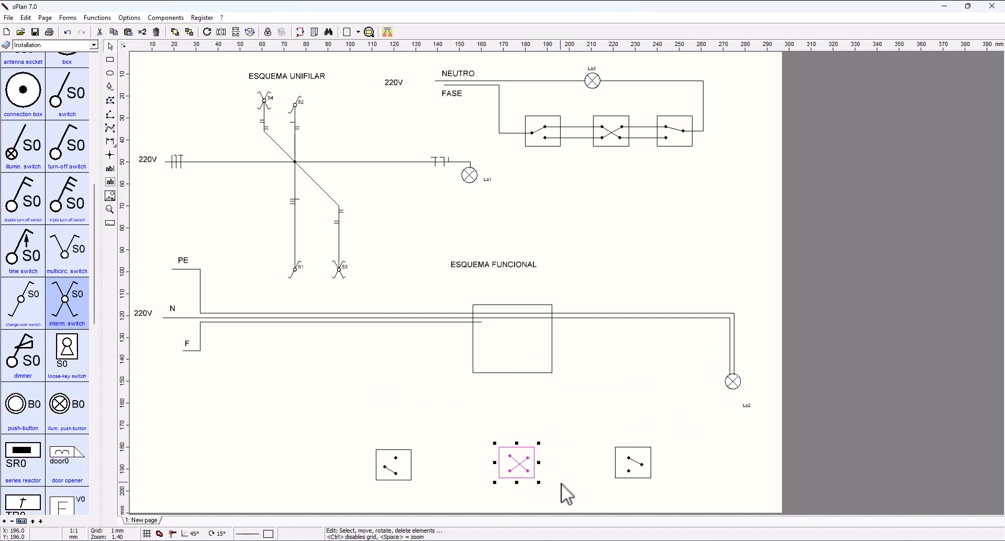
left_click(557, 463)
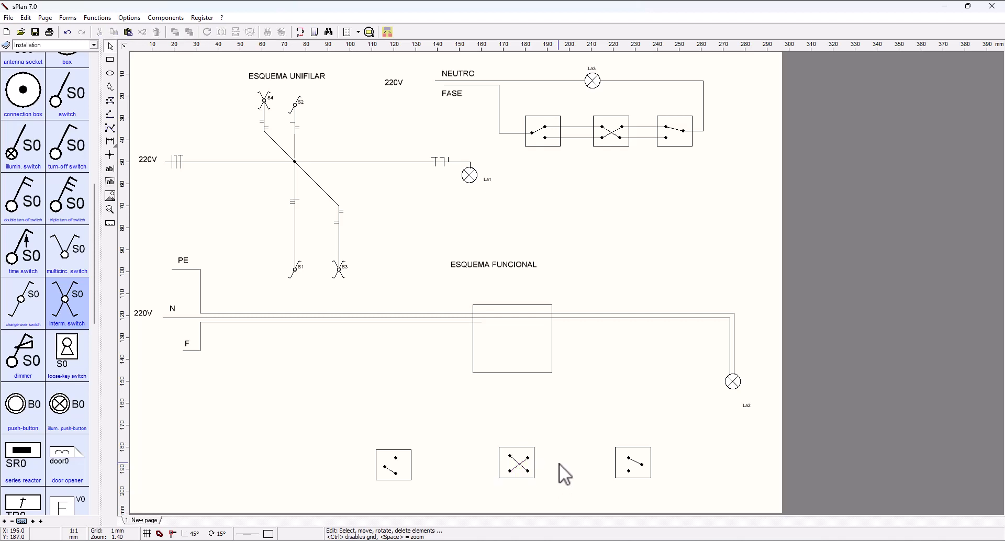
key("ctrl+v")
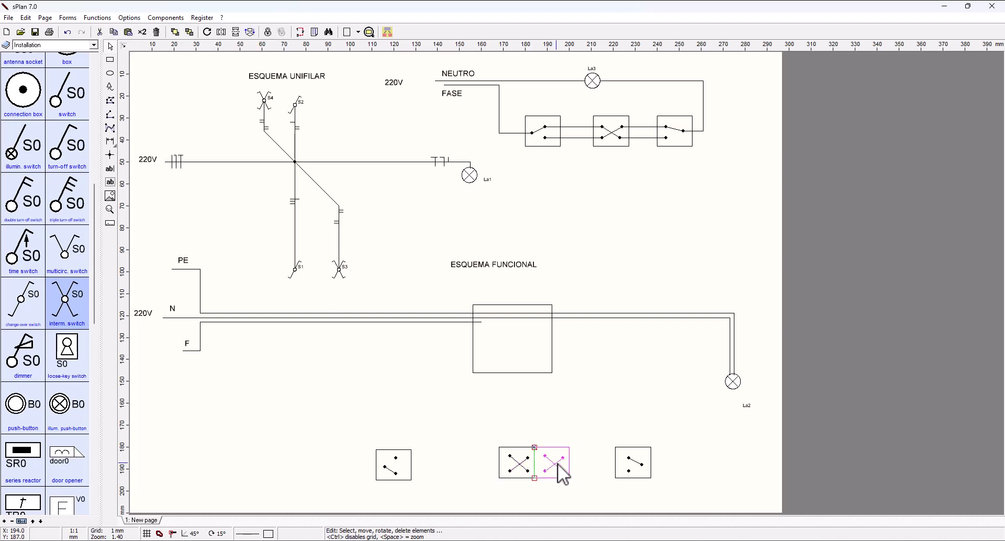
left_click(560, 466)
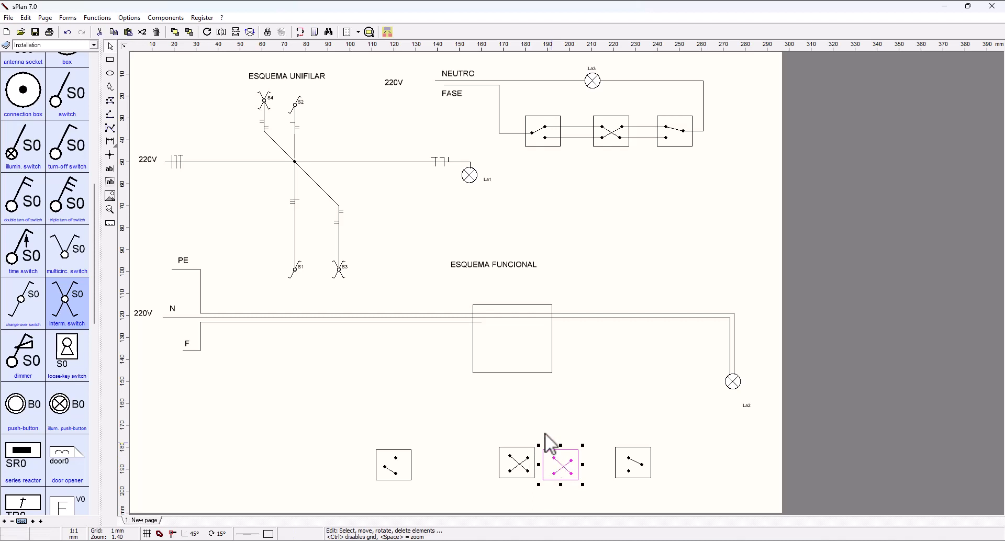
Move the original boxed intermediate switch about 12 mm to the left to leave room beside the copy
left_click_drag(501, 424, 528, 488)
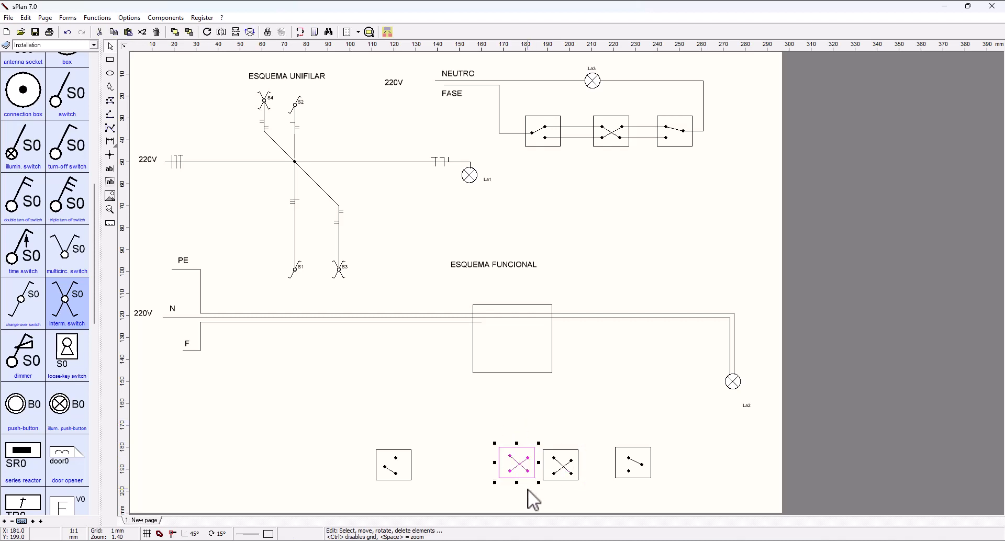
key("Left")
key("Left")
key("Left")
key("Left")
key("Left")
key("Left")
key("Left")
key("Left")
key("Left")
key("Left")
key("Left")
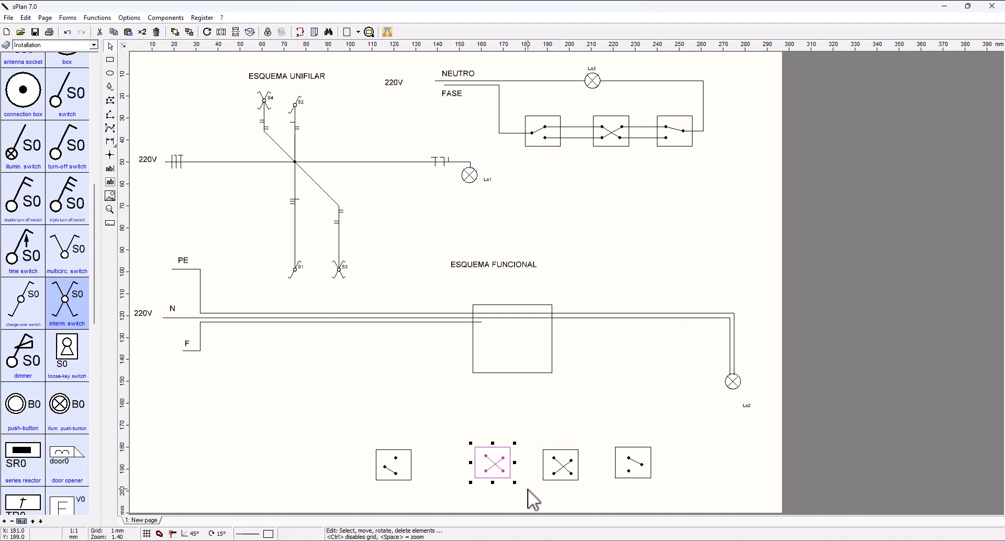
key("Left")
left_click(566, 413)
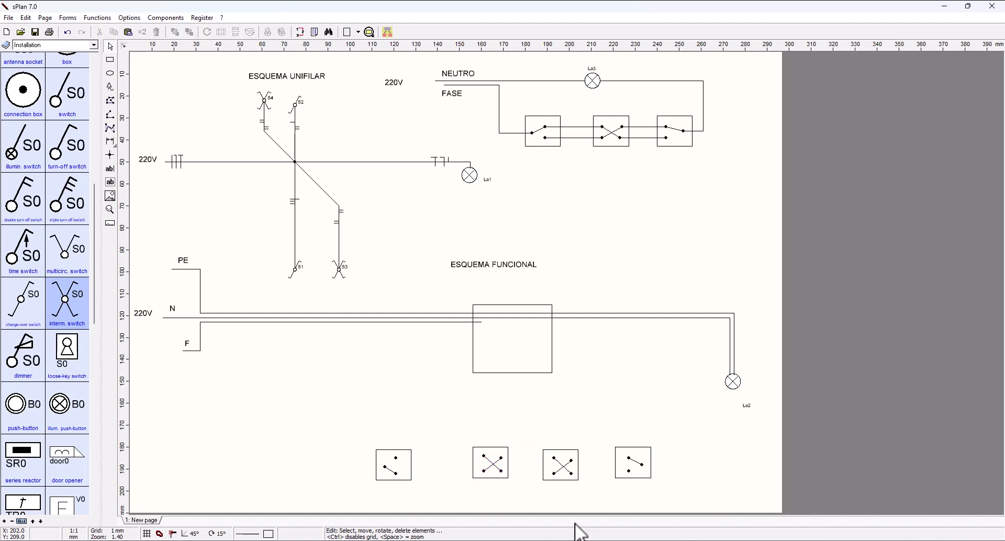
left_click(564, 463)
key("Up")
key("Up")
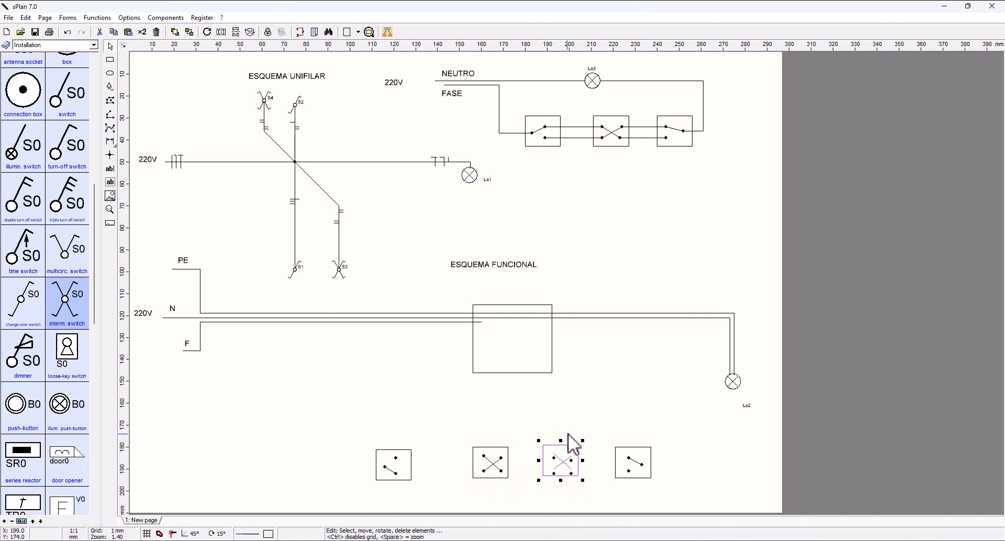
key("Down")
key("Down")
key("Down")
key("Up")
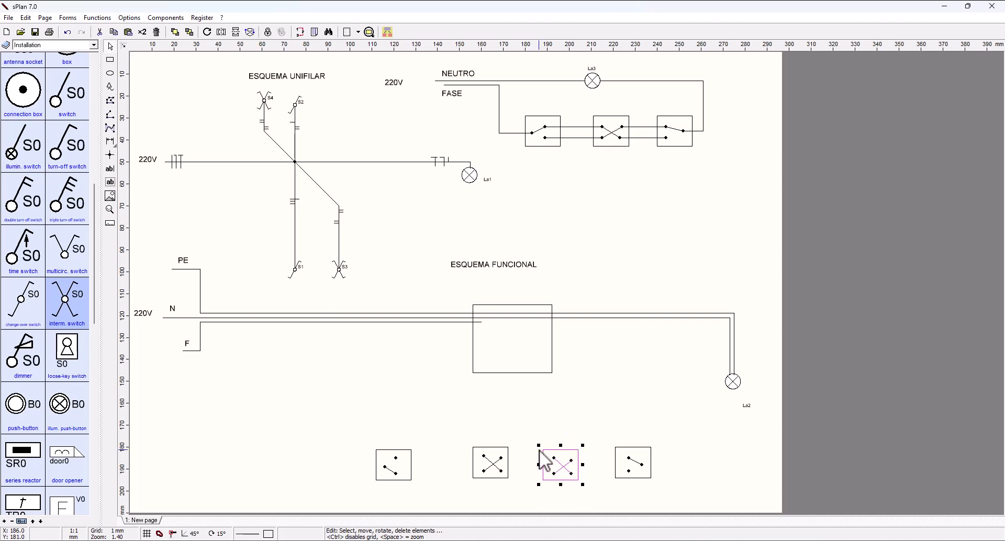
left_click(520, 422)
Move the complete copied intermediate switch, box and contacts together, up 1 mm to align it with the original
left_click_drag(515, 422, 585, 488)
key("Up")
key("Up")
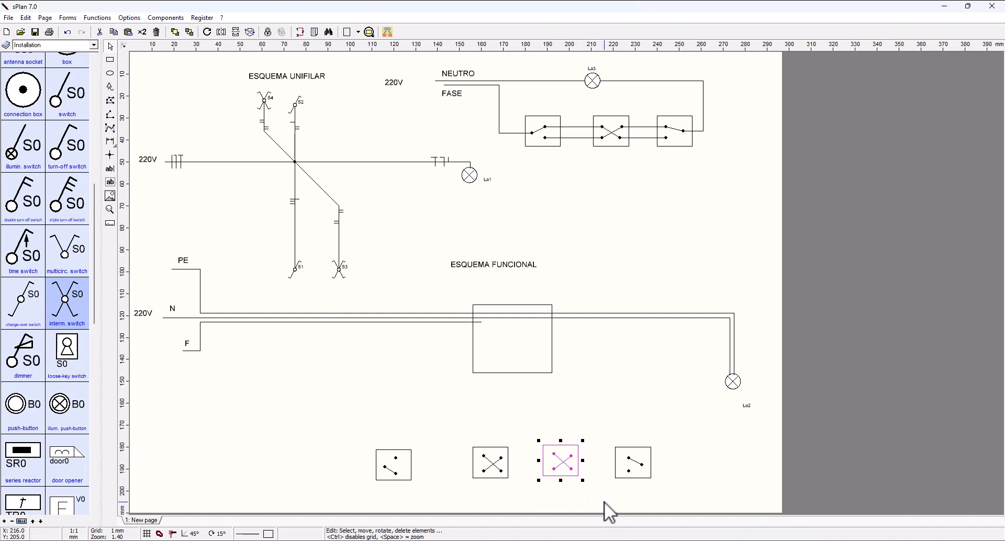
left_click(624, 376)
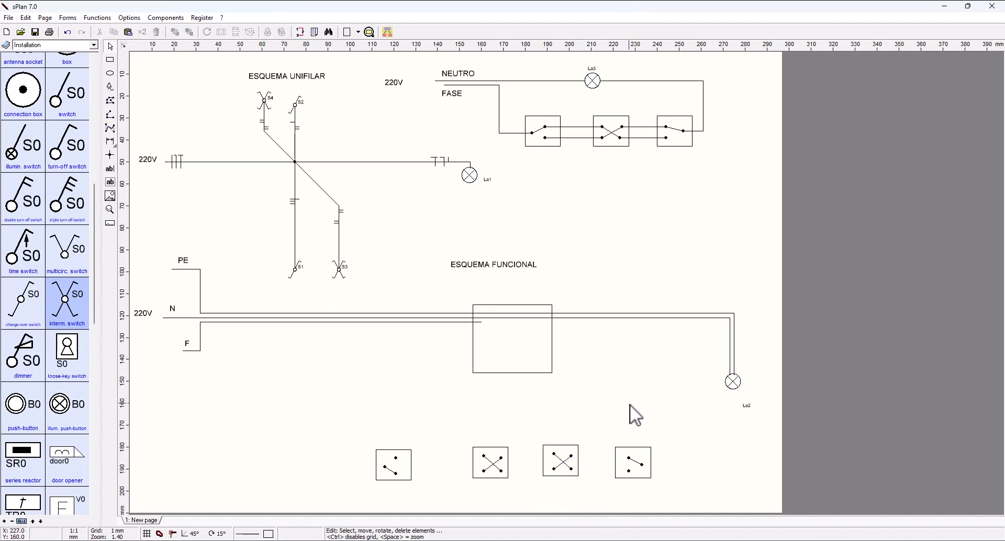
left_click_drag(524, 431, 591, 497)
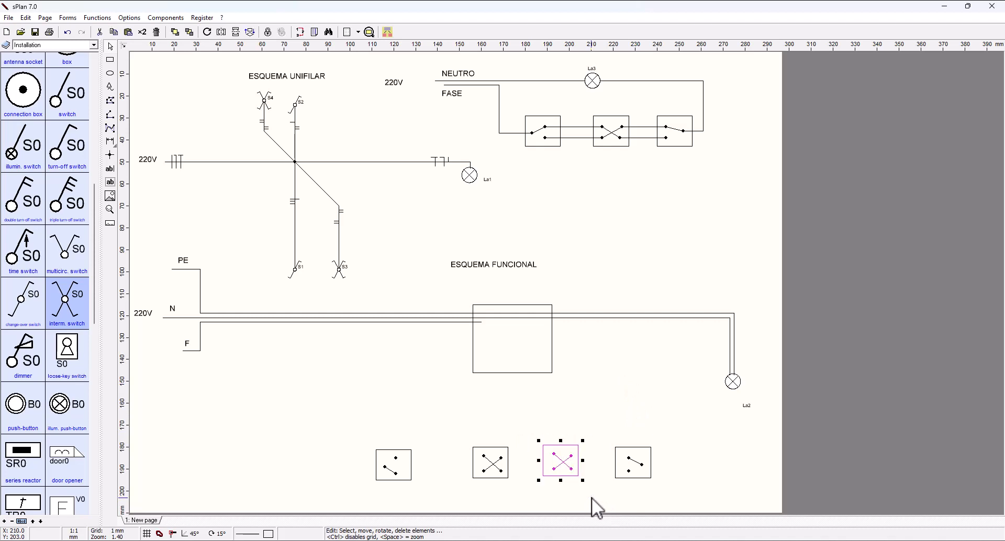
left_click(579, 425)
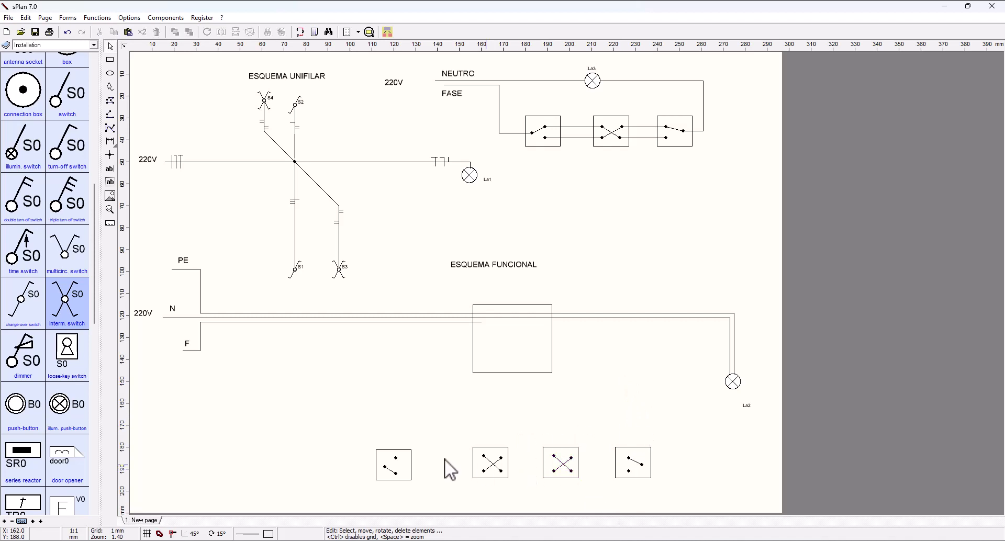
Draw a wire from the left intermediate switch's upper-right contact up into the junction box, 6 mm across, back down and right to the copied switch
left_click(111, 114)
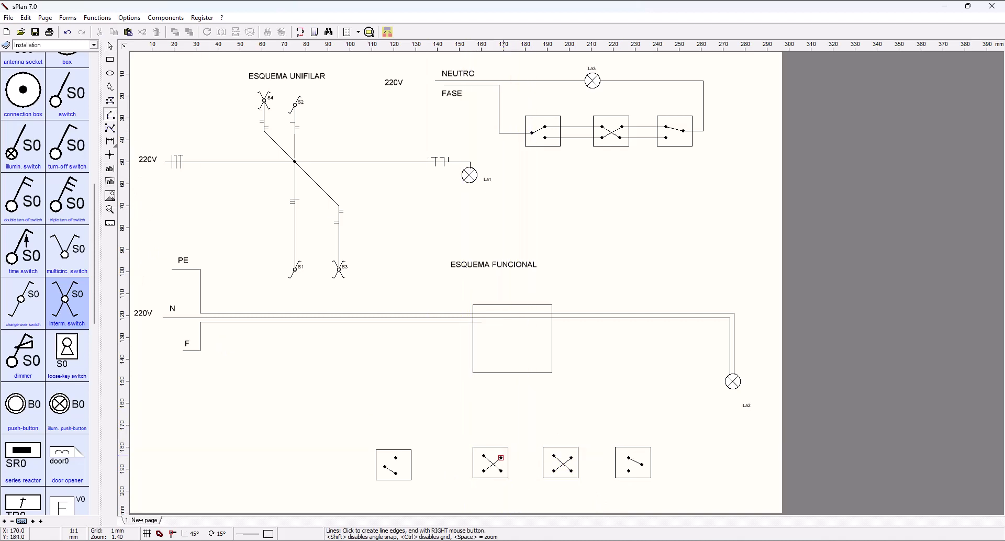
left_click(500, 458)
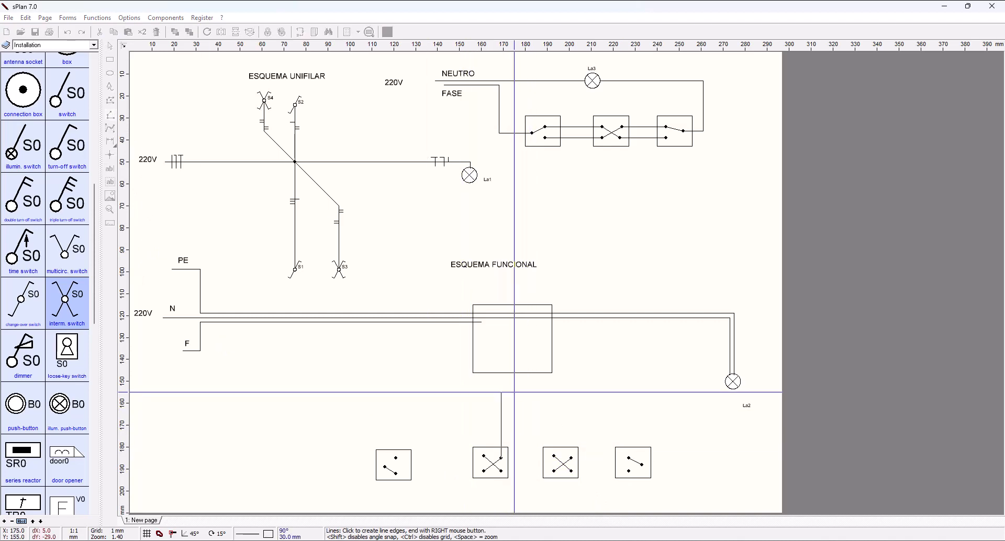
left_click(501, 359)
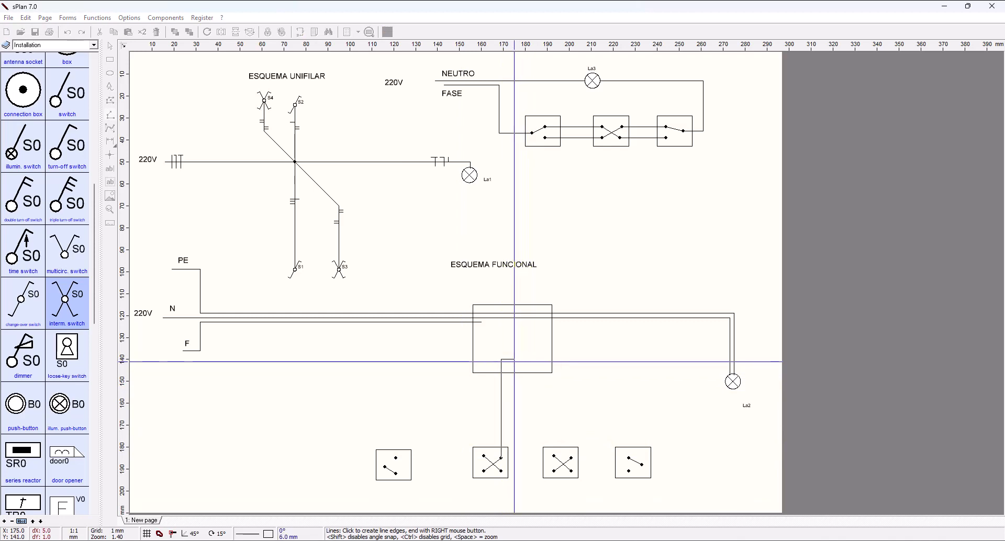
left_click(514, 360)
left_click(513, 455)
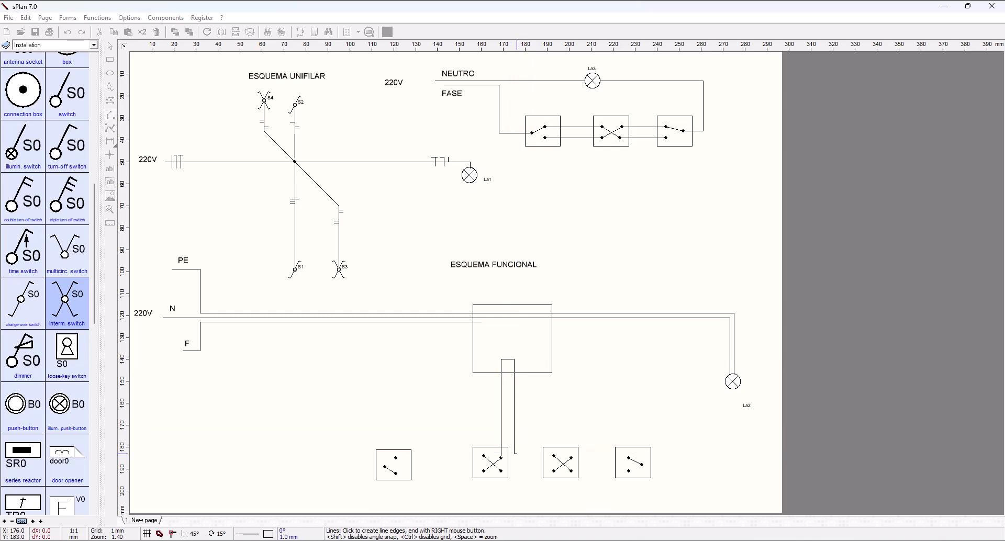
left_click(559, 449)
right_click(554, 449)
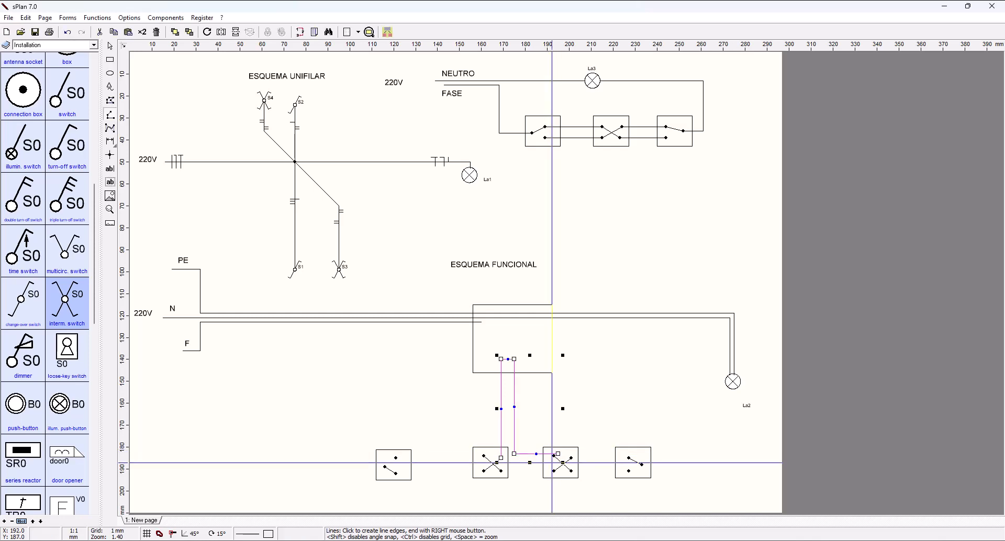
Draw a second wire inside the first, from the left intermediate switch's lower-right contact through the junction box to the copied switch's lower-left contact
left_click(503, 468)
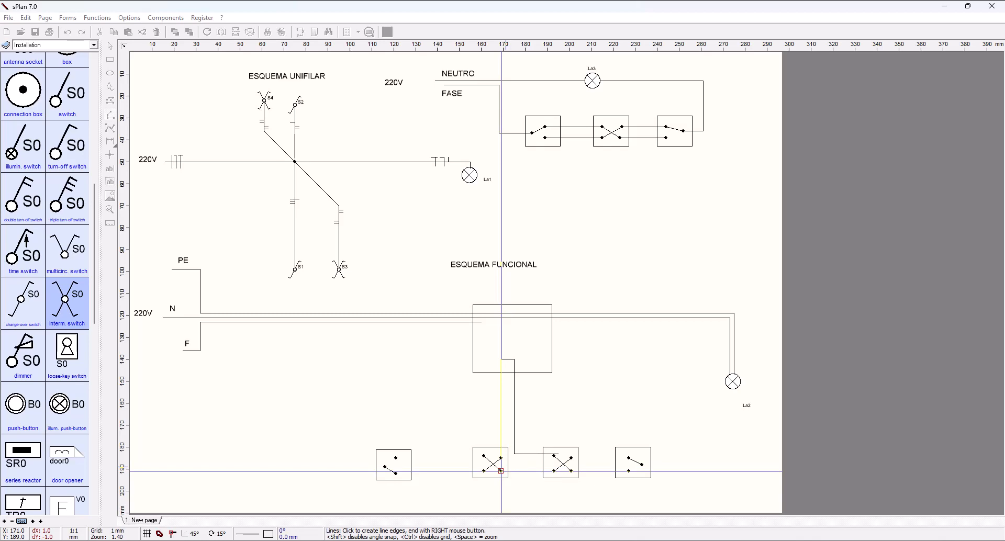
scroll(501, 471, "up", 3)
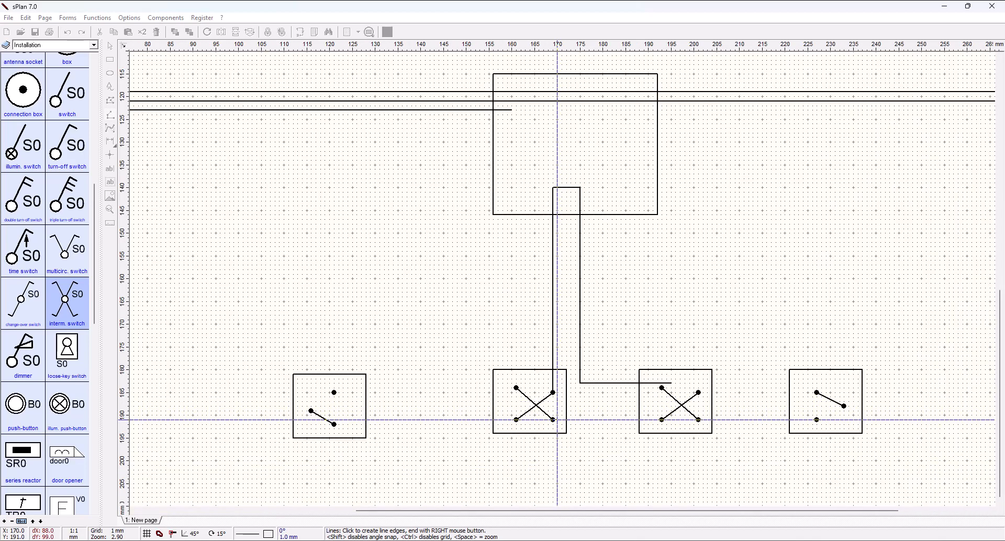
left_click(562, 419)
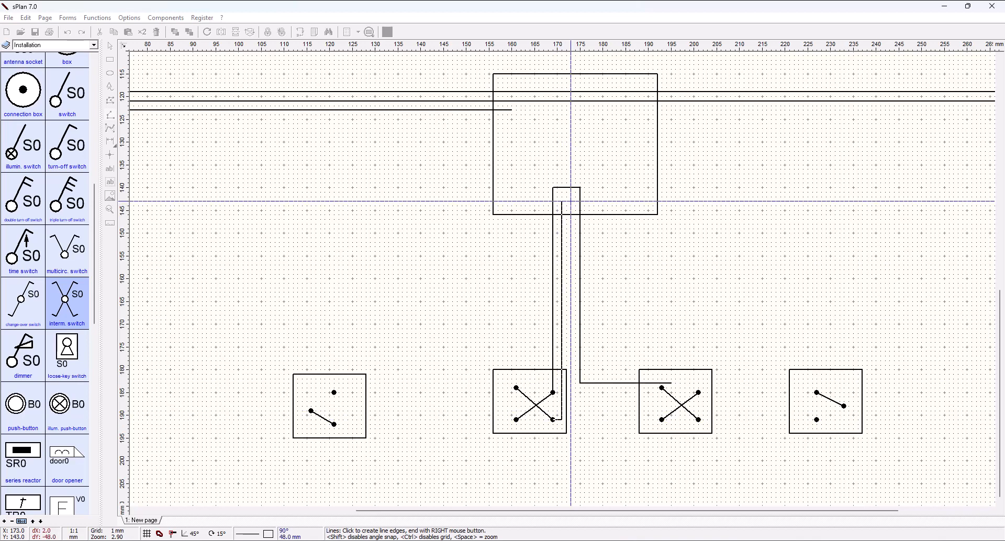
left_click(562, 197)
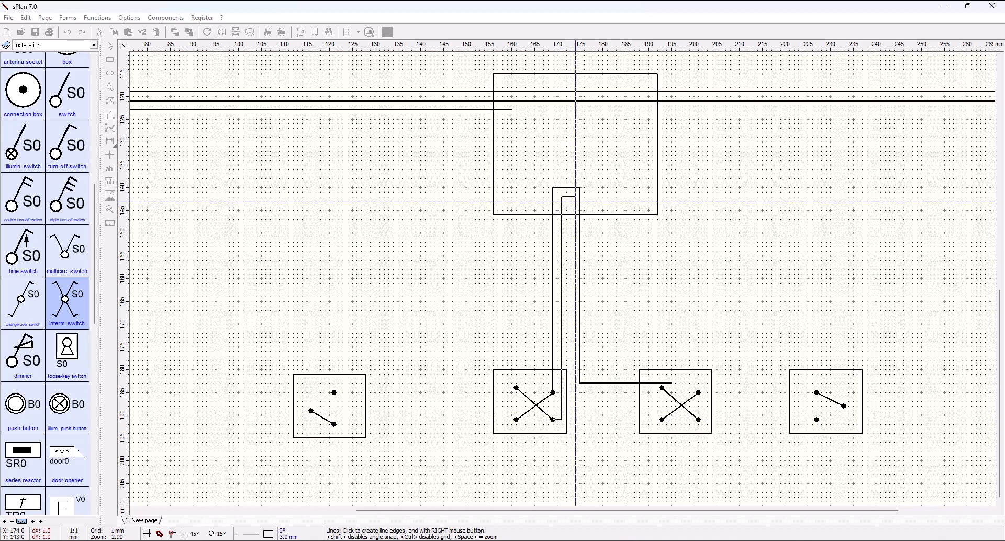
left_click(575, 201)
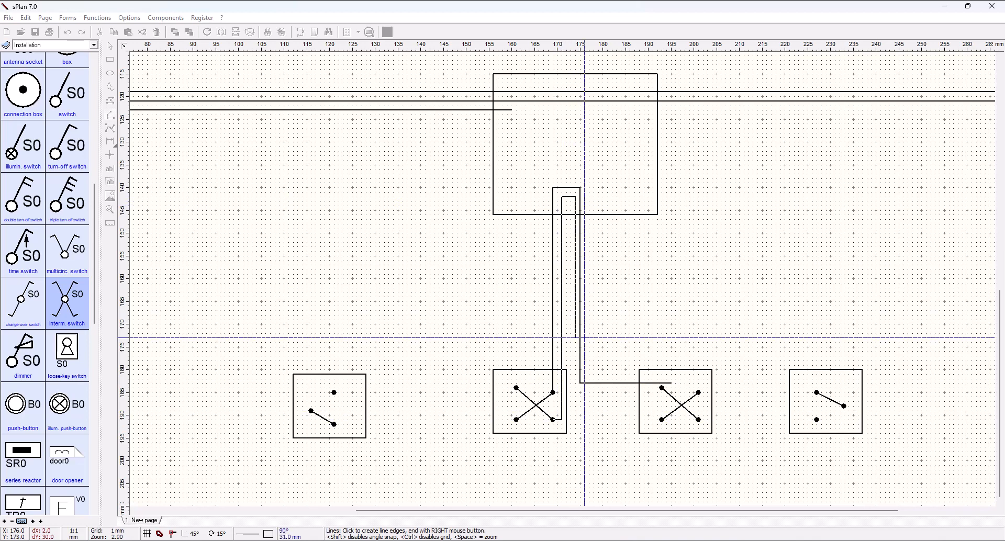
left_click(576, 419)
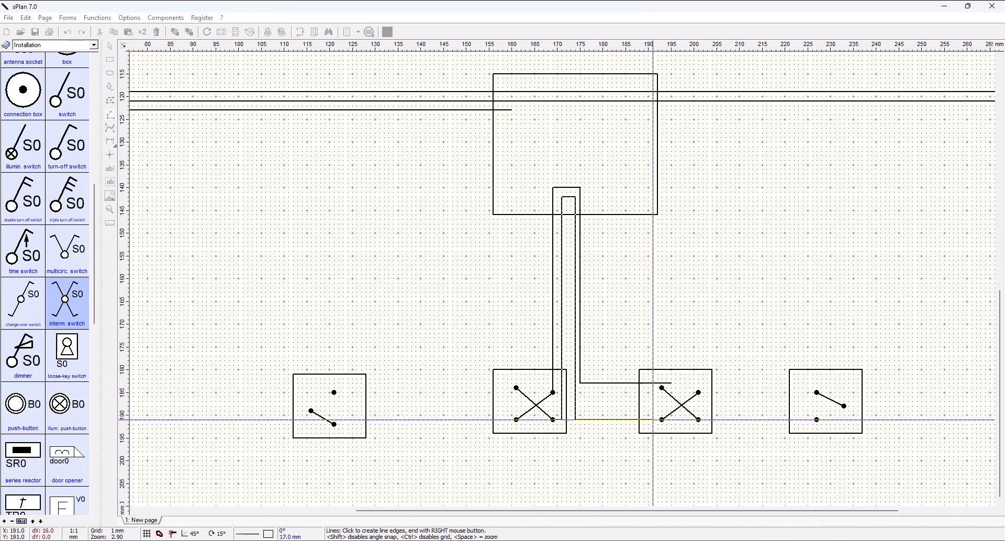
left_click(662, 420)
right_click(661, 419)
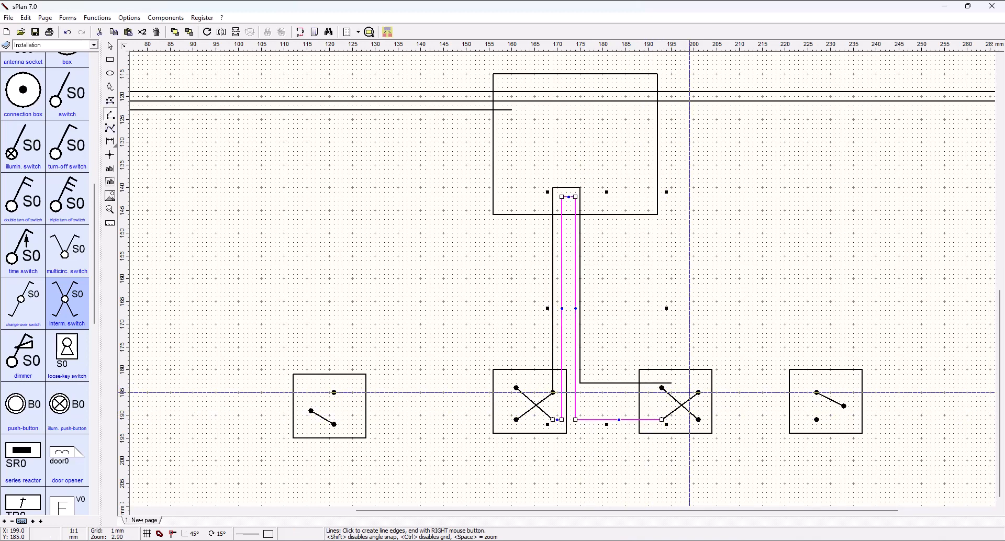
Align the outer wire's end and lower bend with the copied switch's upper-left contact, and delete the short stray line above that contact
left_click(662, 388)
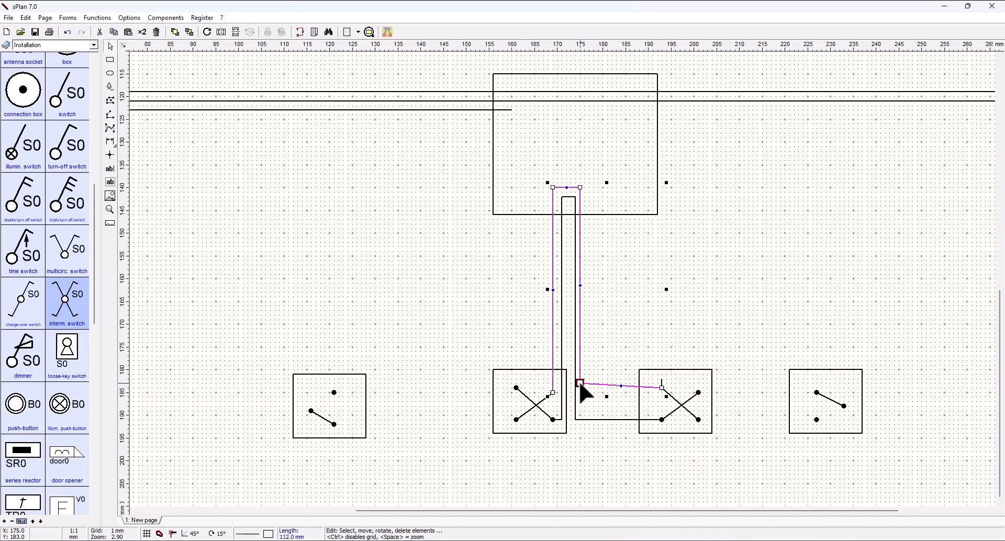
left_click_drag(580, 385, 580, 388)
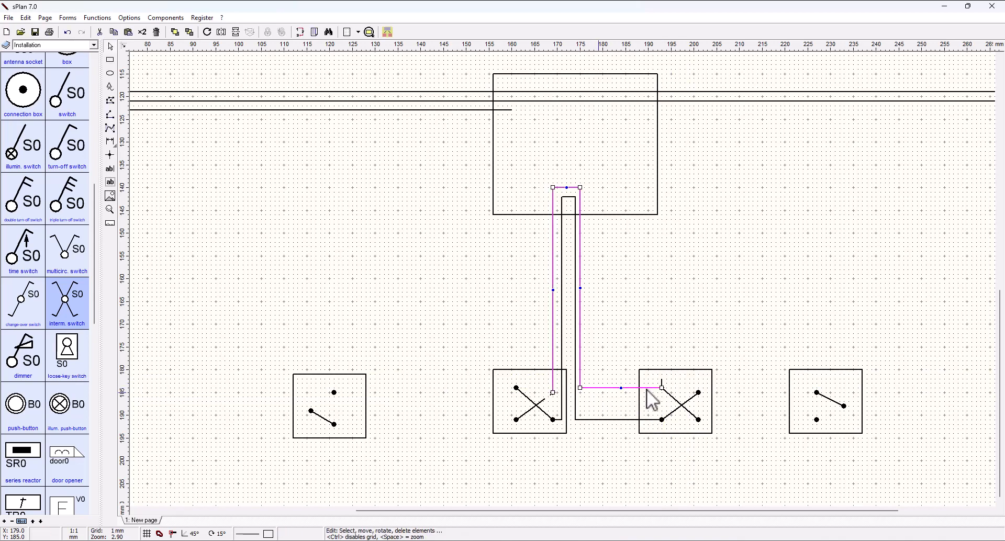
left_click(661, 382)
left_click(663, 383)
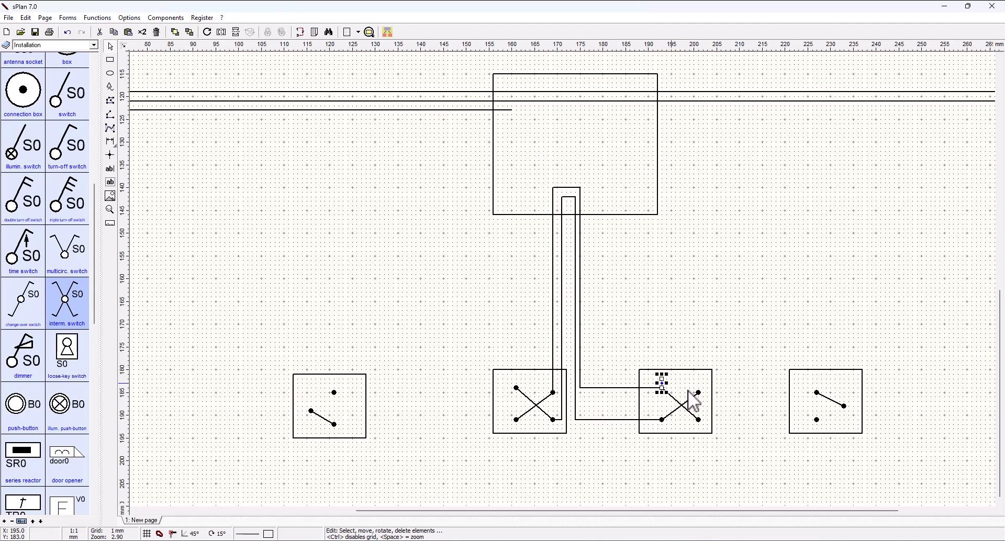
key("Delete")
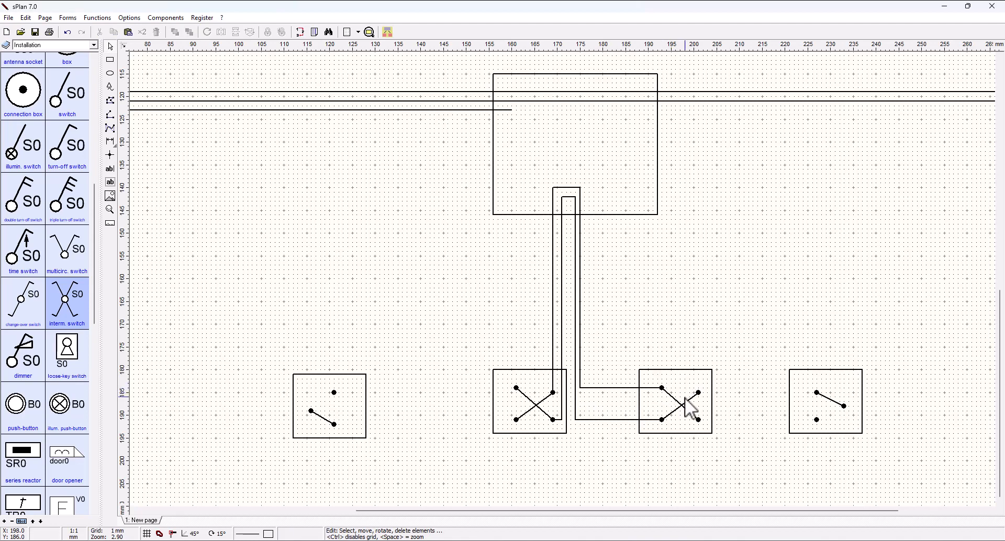
Draw a wire from the F line's end inside the junction box down, 54 mm left, down and right to the leftmost switch's common contact
scroll(651, 343, "down", 3)
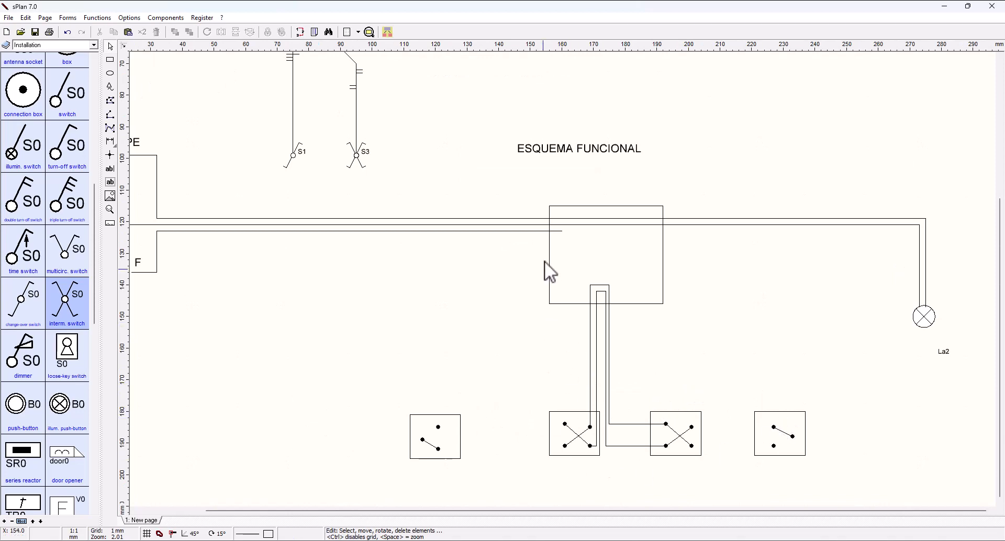
left_click(110, 114)
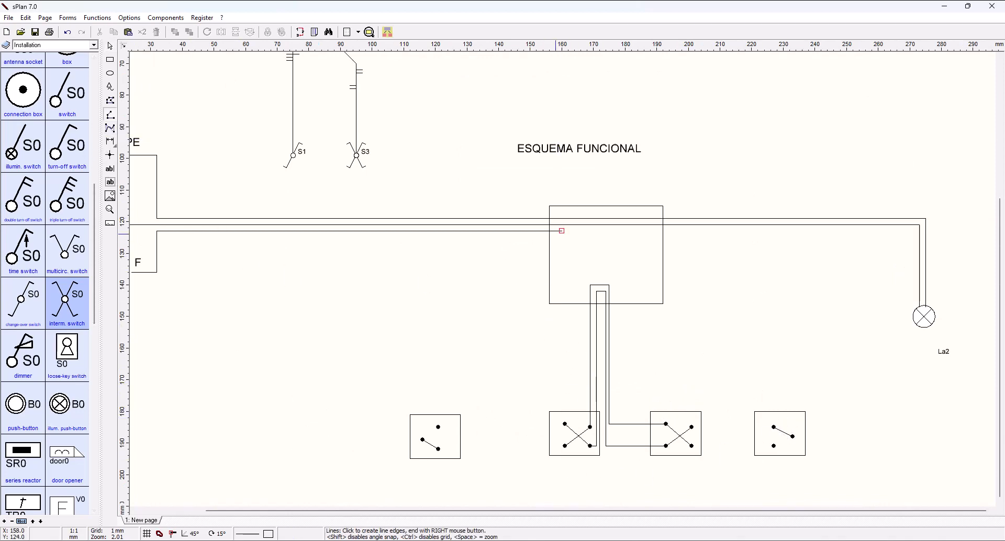
left_click(562, 231)
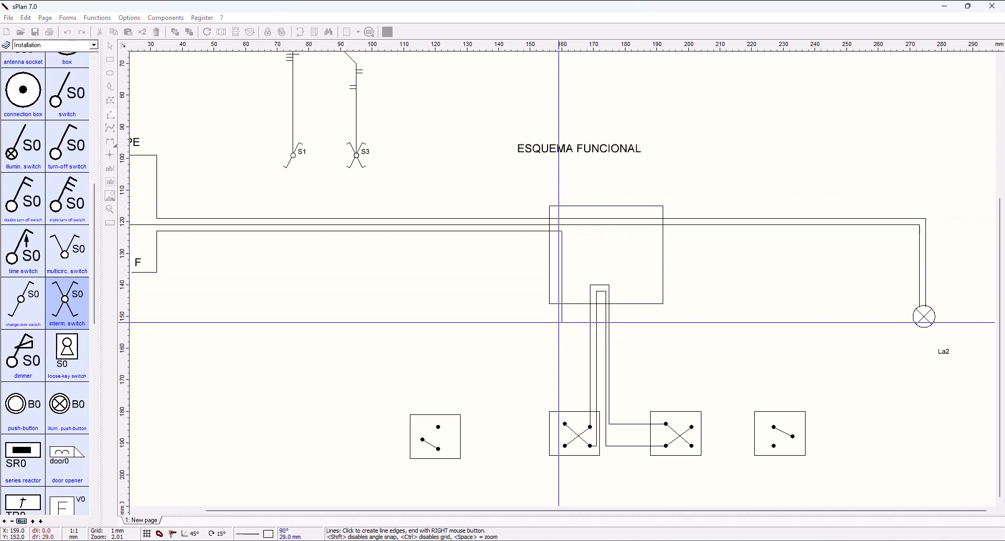
left_click(560, 319)
left_click(391, 319)
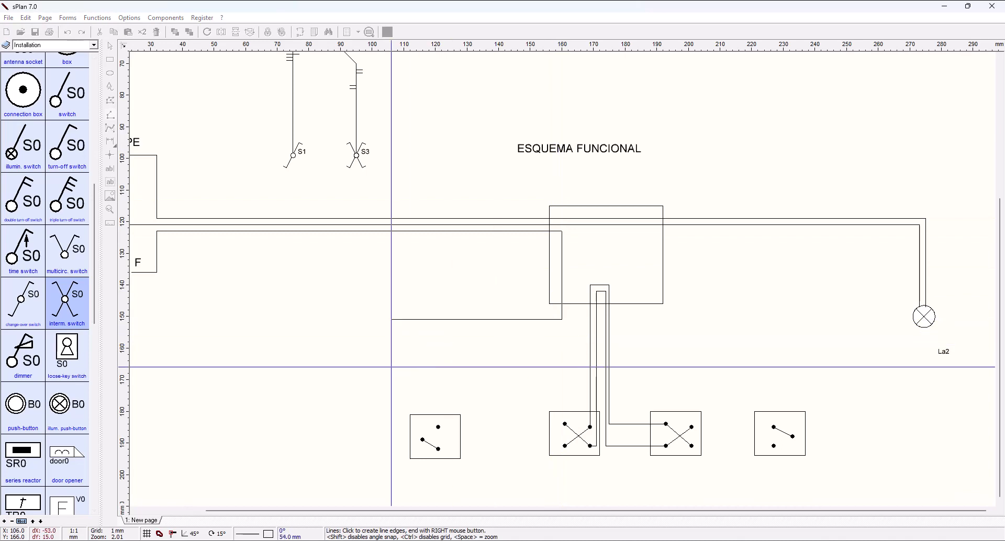
left_click(391, 439)
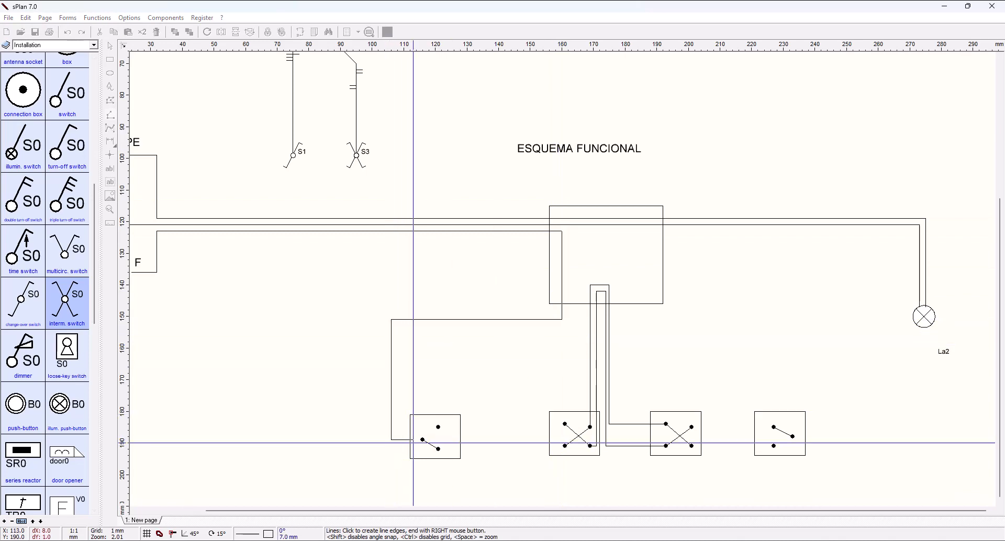
left_click(423, 440)
right_click(423, 440)
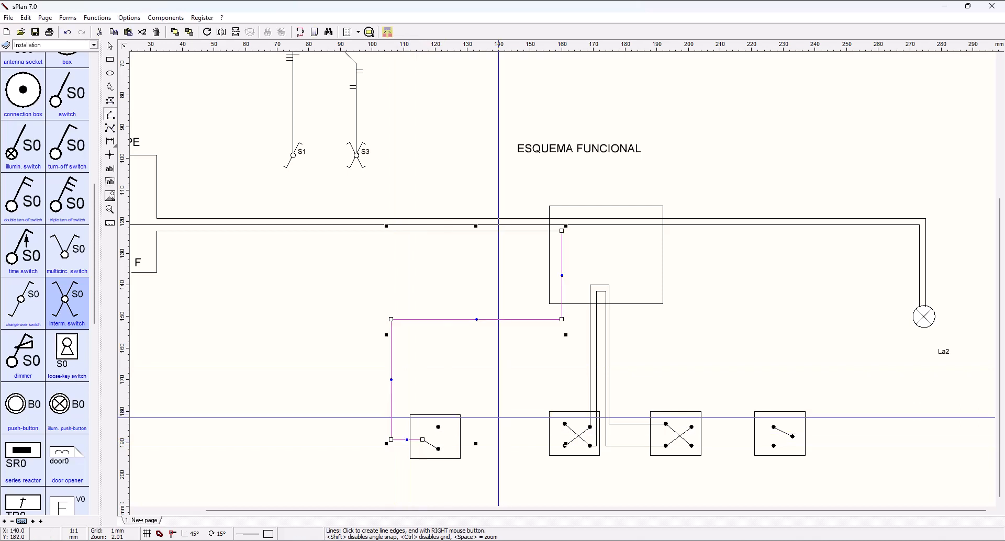
Draw a wire from the leftmost switch's upper contact up and right into the junction box, 5 mm across and back down towards the left intermediate switch
left_click(438, 427)
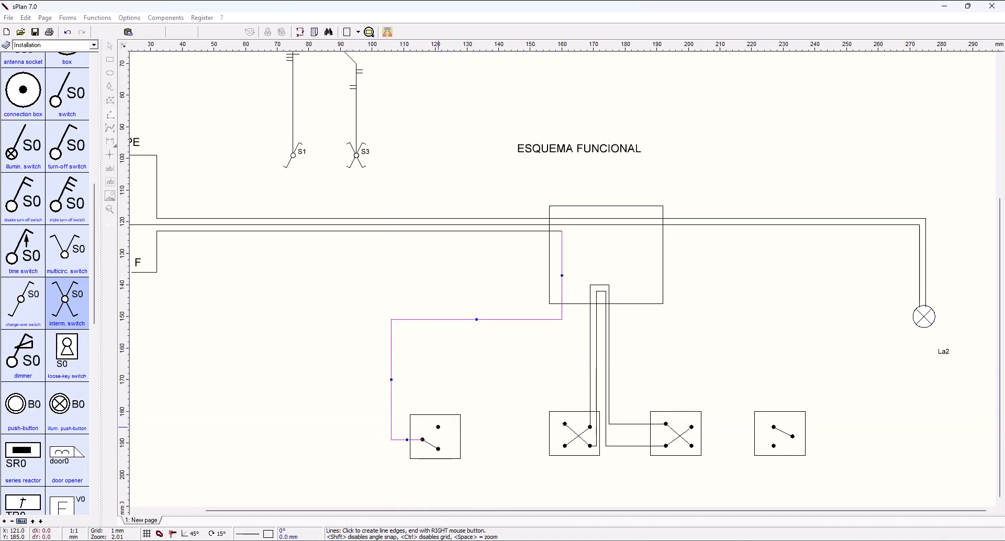
left_click(438, 325)
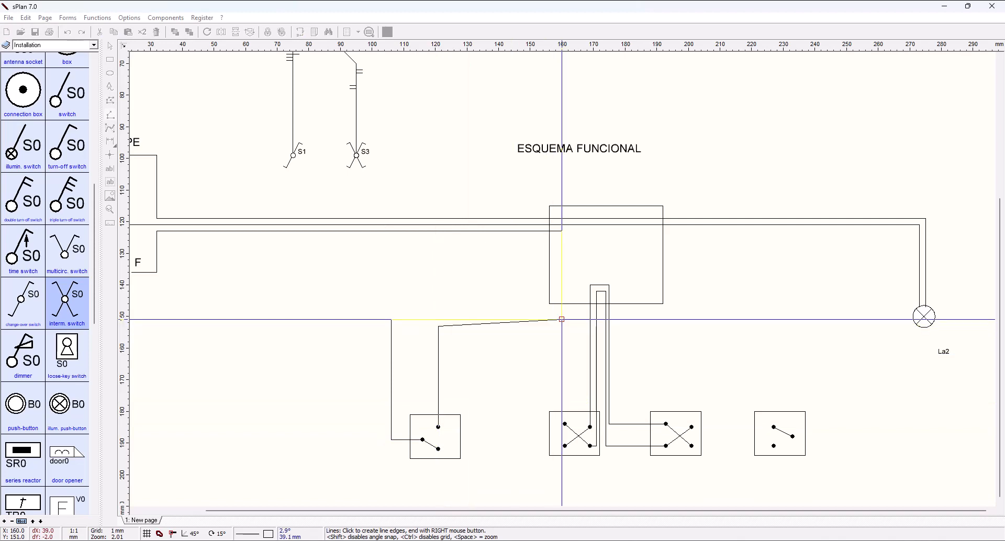
left_click(568, 326)
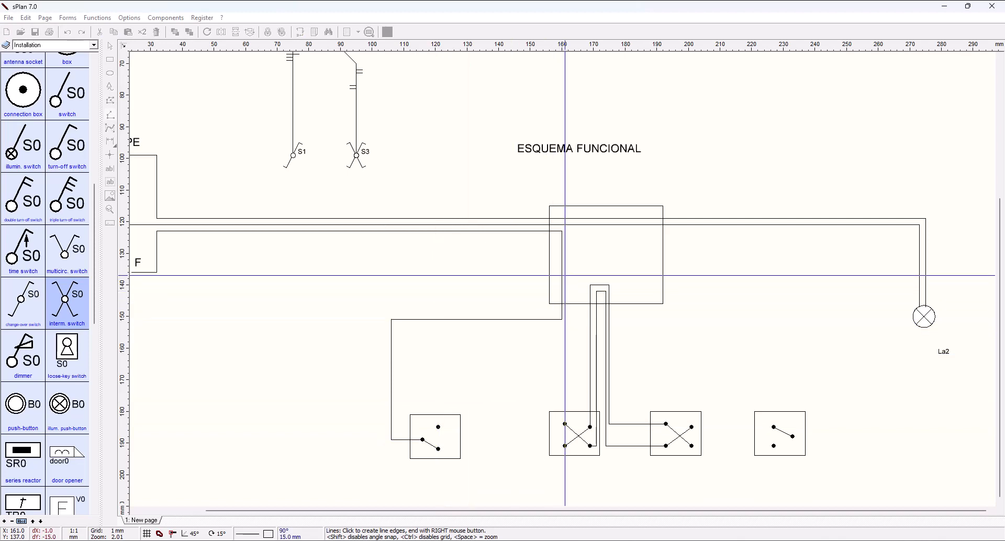
left_click(567, 272)
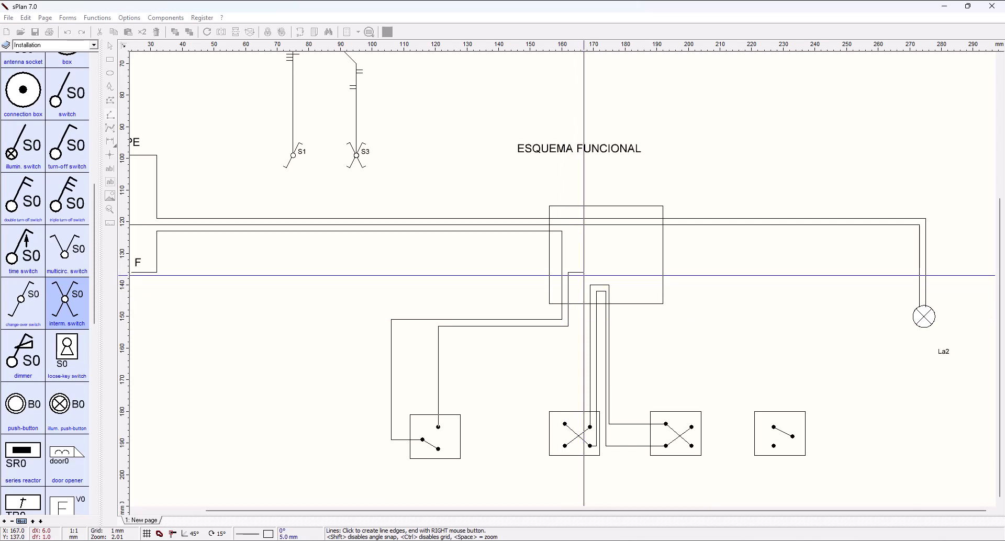
left_click(584, 274)
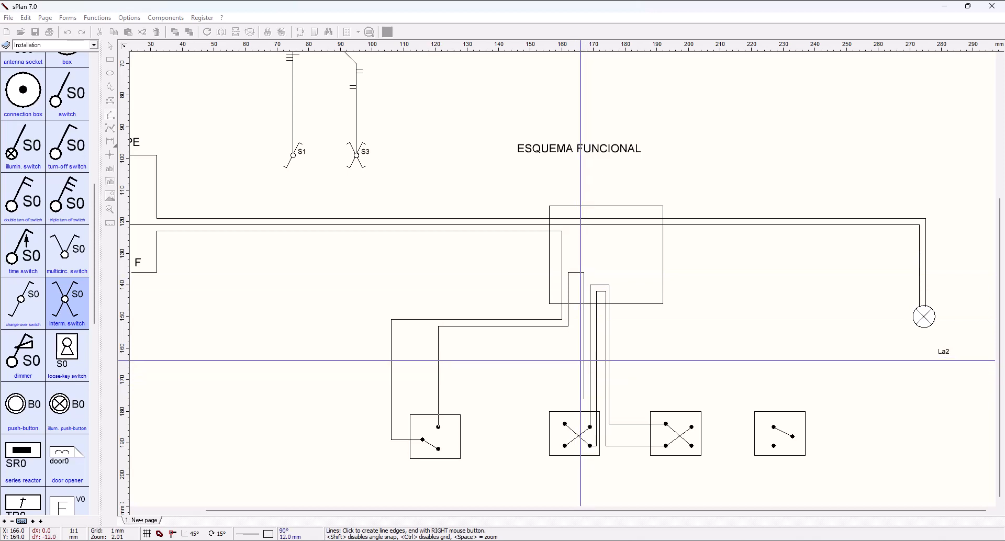
left_click(584, 399)
right_click(584, 399)
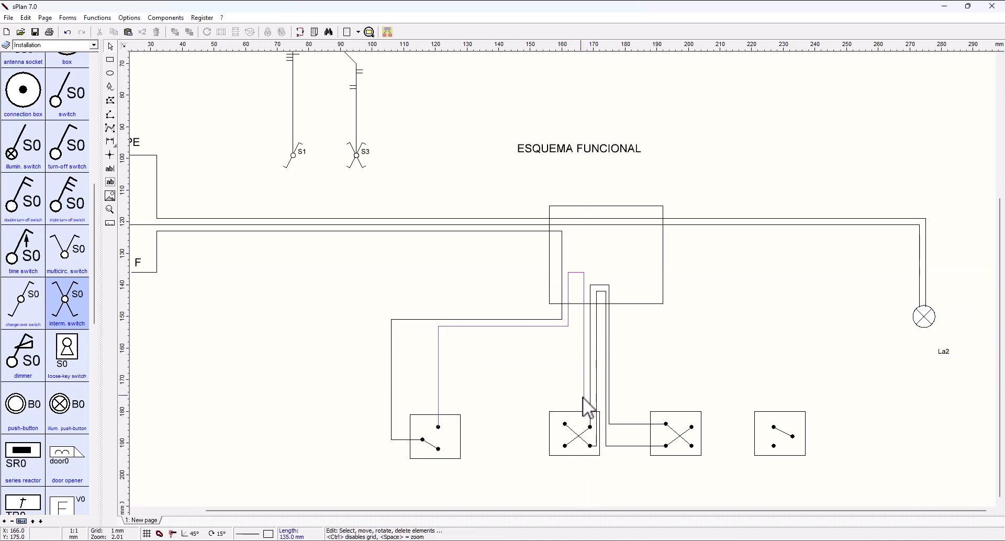
Shorten that wire's free end to just below the junction box and draw an 18 mm horizontal line leftwards from it
left_click_drag(583, 398, 582, 329)
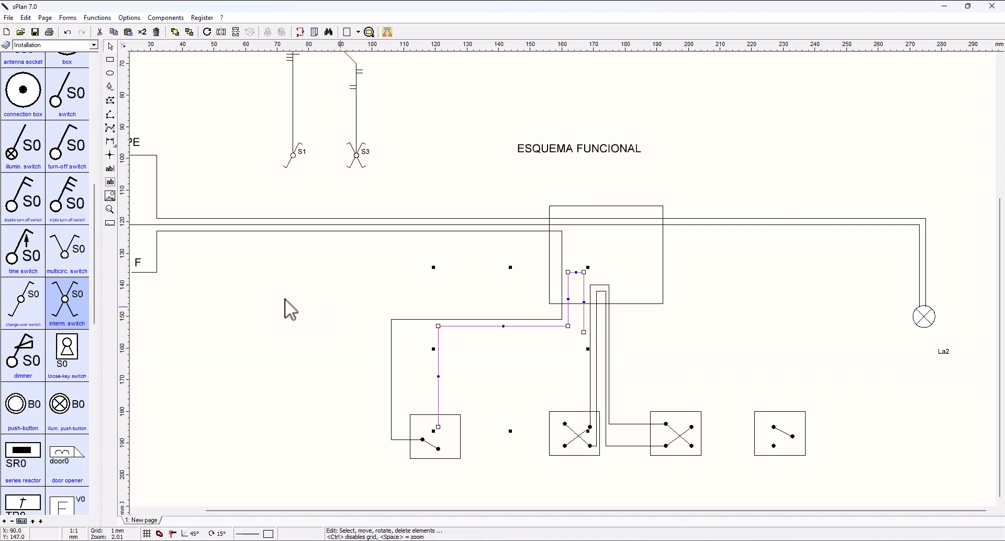
left_click(111, 115)
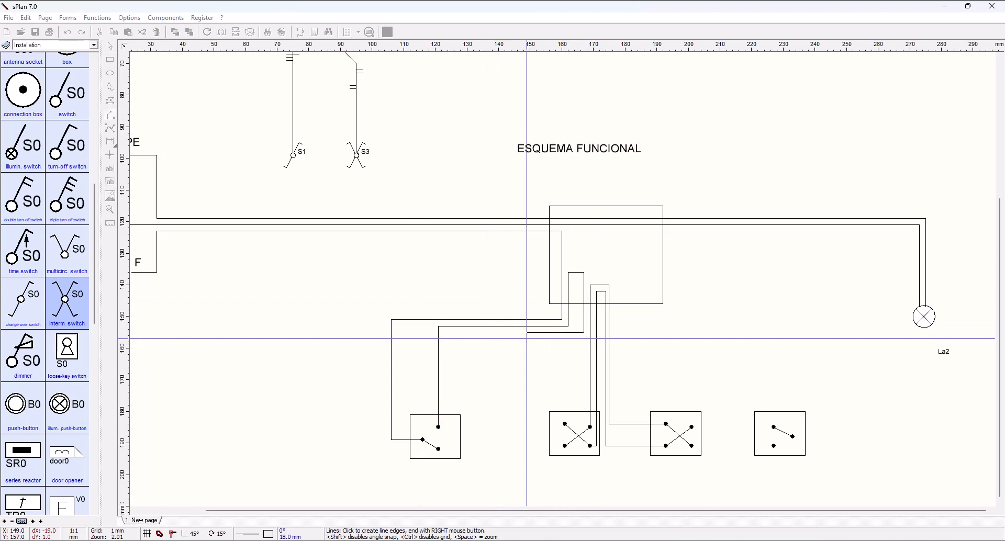
left_click(527, 339)
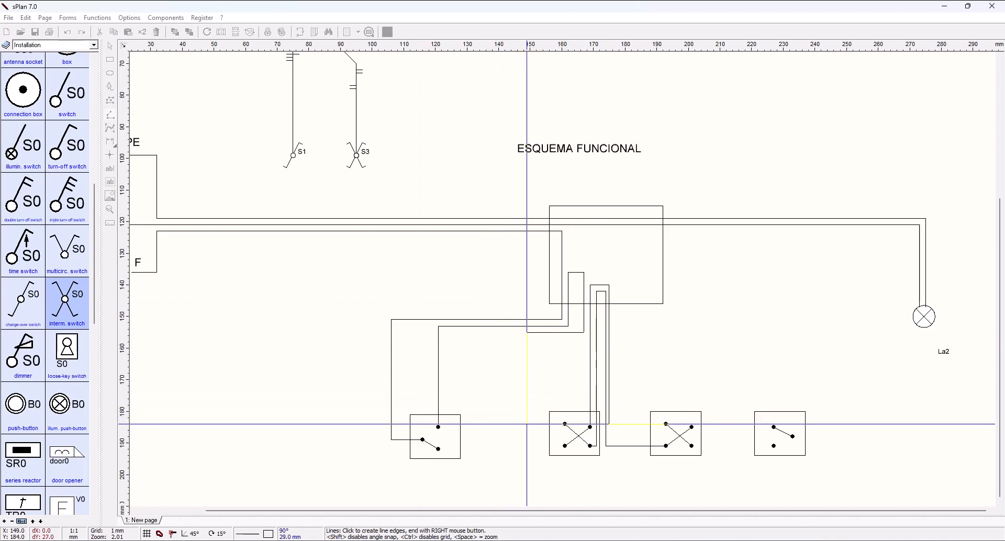
right_click(526, 424)
right_click(583, 336)
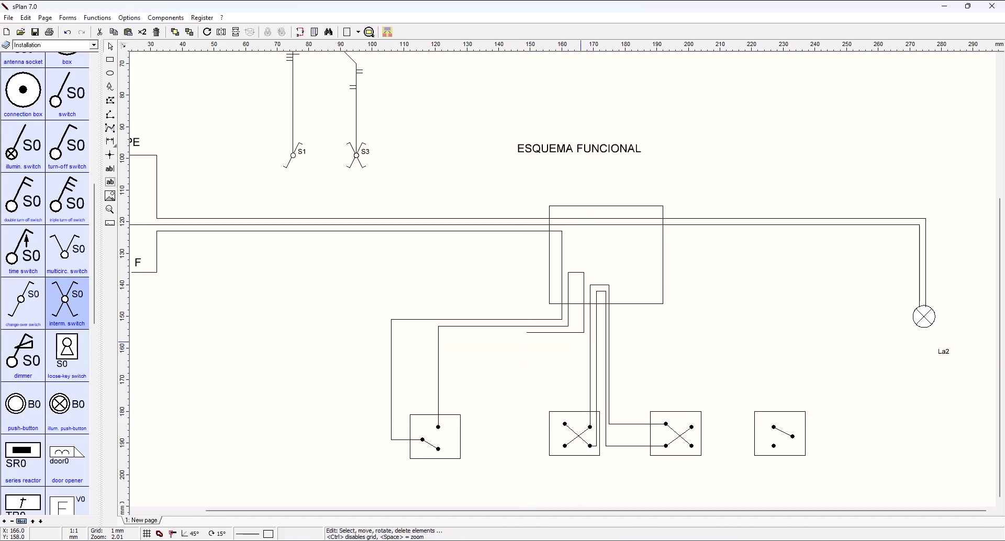
Move the 18 mm horizontal line down 4 mm and extend the vertical wire's end down to meet it
left_click(582, 334)
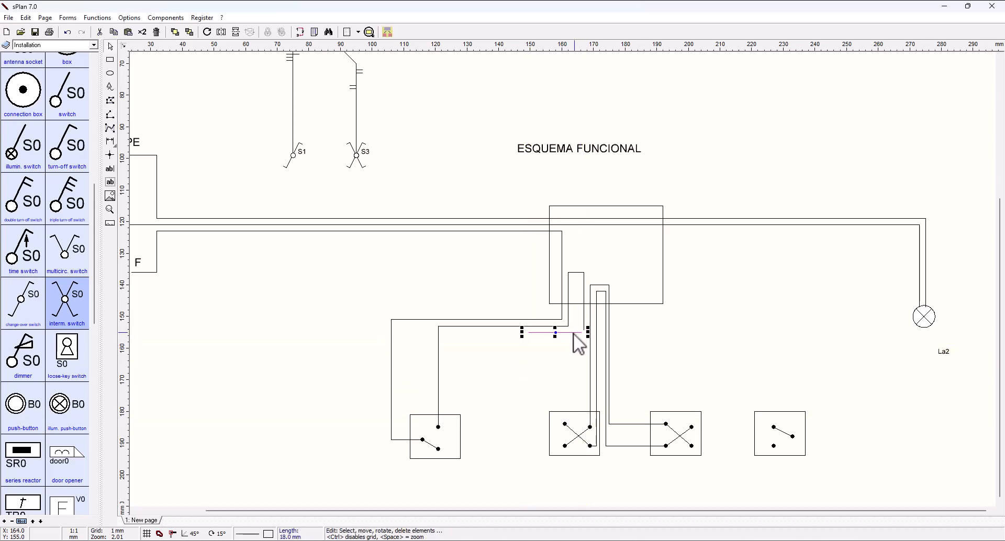
key("Down")
key("Down")
key("Down")
key("Down")
left_click(584, 334)
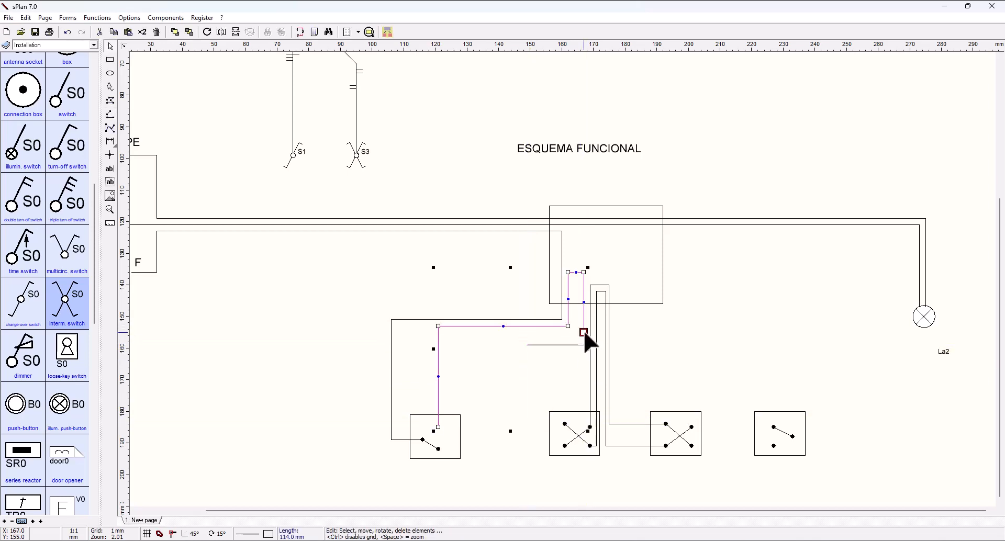
left_click_drag(584, 334, 584, 345)
left_click(505, 411)
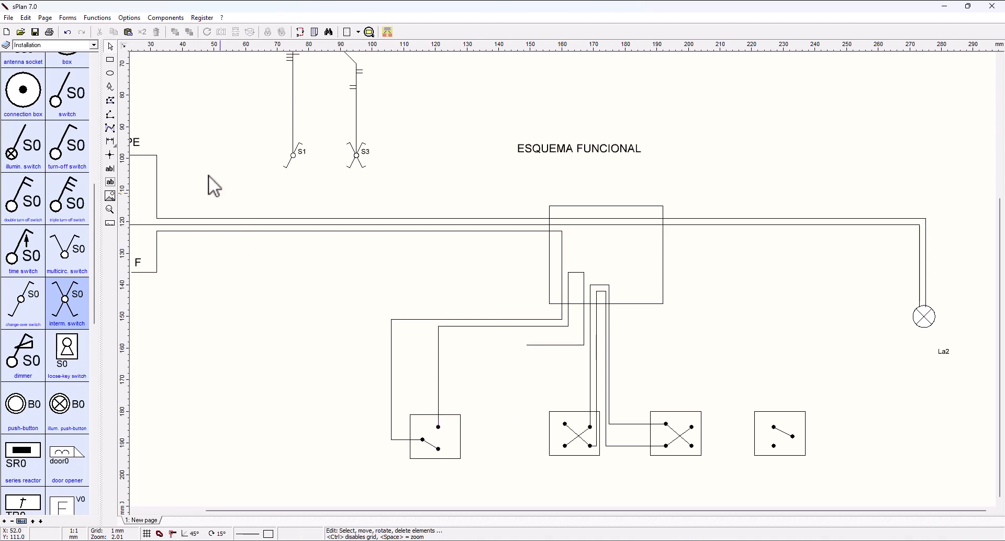
Draw a wire from the horizontal line's left end down and right to the left intermediate switch's upper-left contact
left_click(110, 115)
left_click(526, 345)
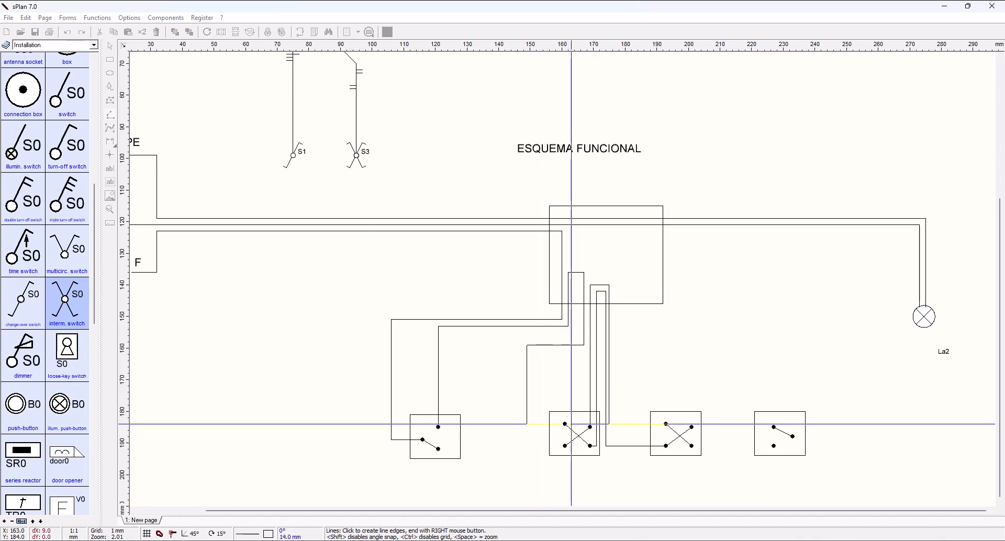
left_click(565, 424)
right_click(562, 424)
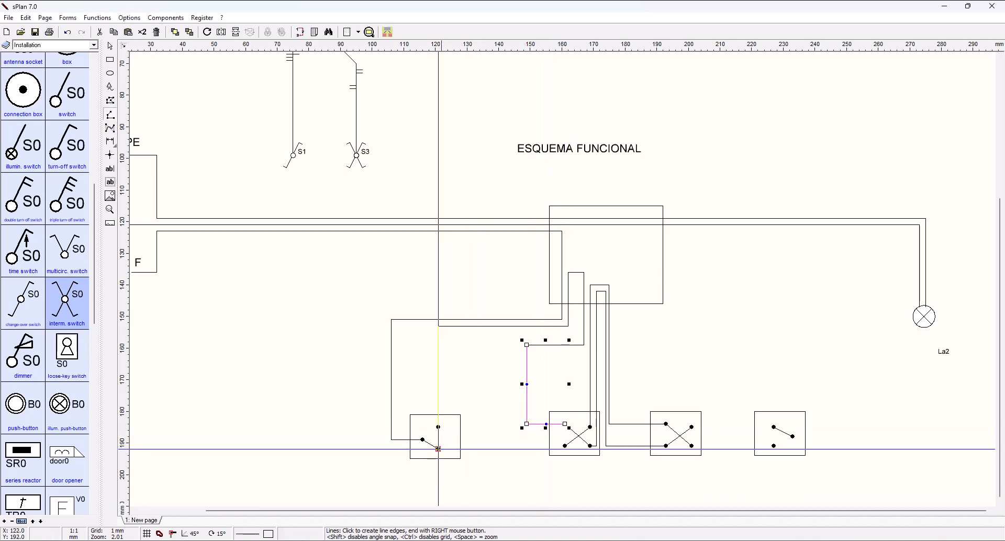
Draw a wire from the leftmost switch's lower contact through the junction box, 3 mm across inside the previous loop, to the left intermediate switch's lower-left contact
left_click(438, 449)
left_click(452, 449)
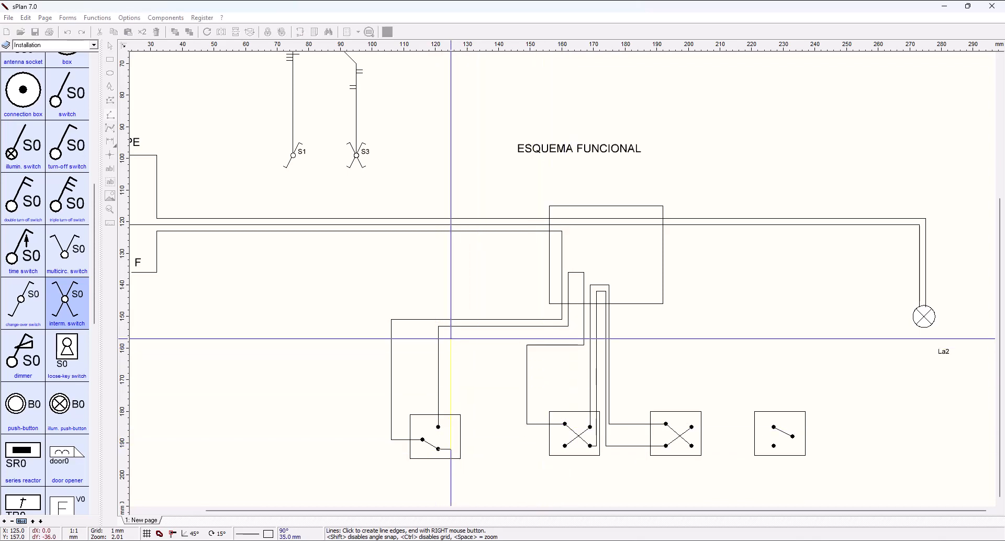
left_click(451, 332)
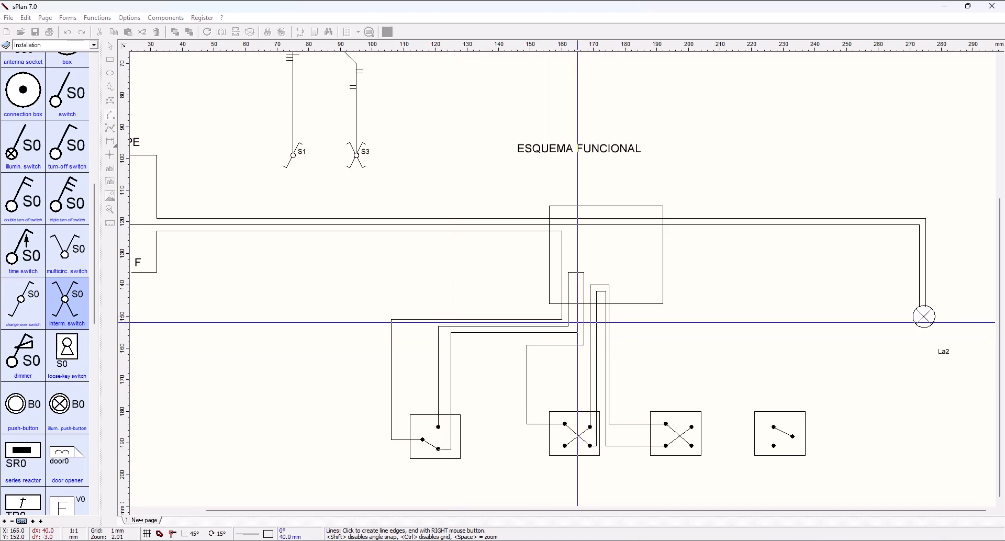
left_click(574, 329)
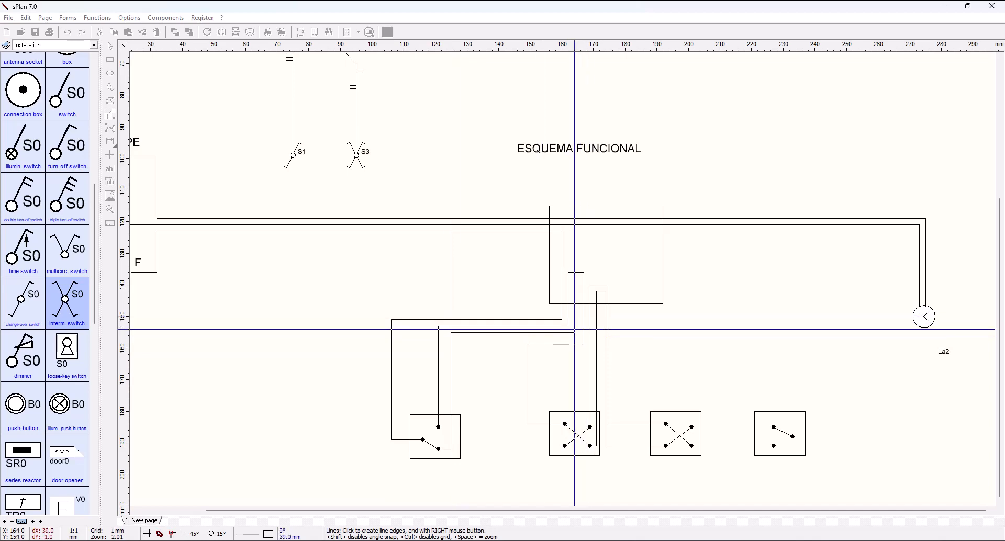
scroll(572, 334, "up", 3)
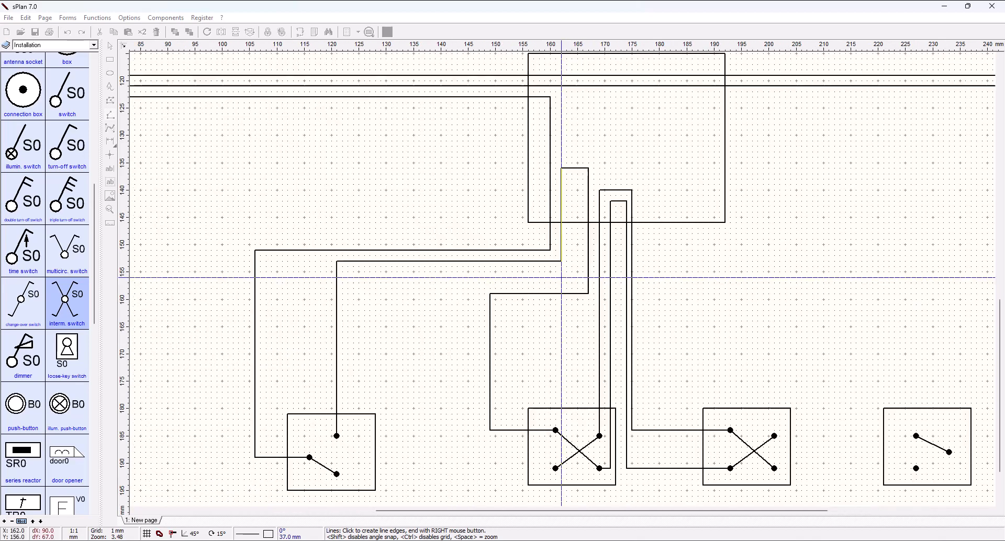
left_click(566, 272)
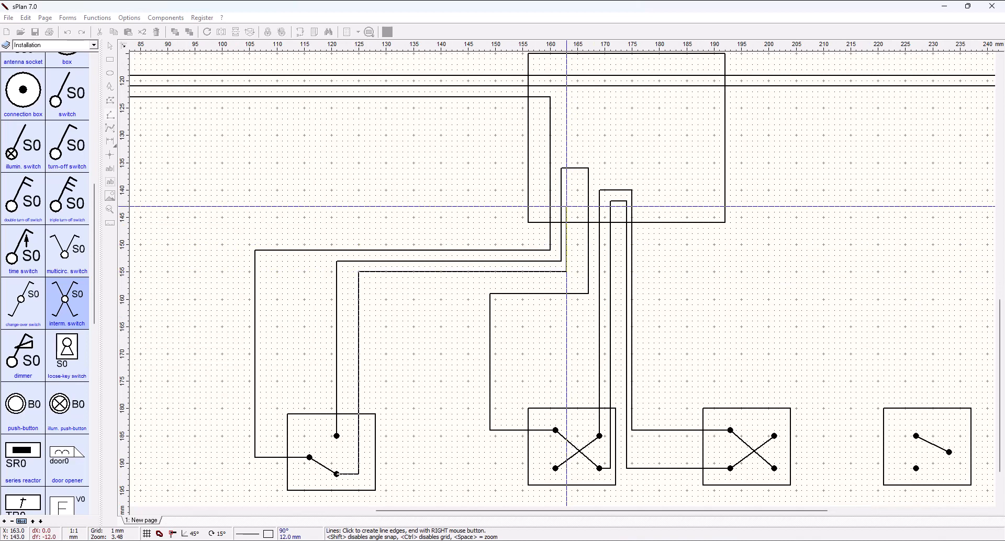
left_click(566, 179)
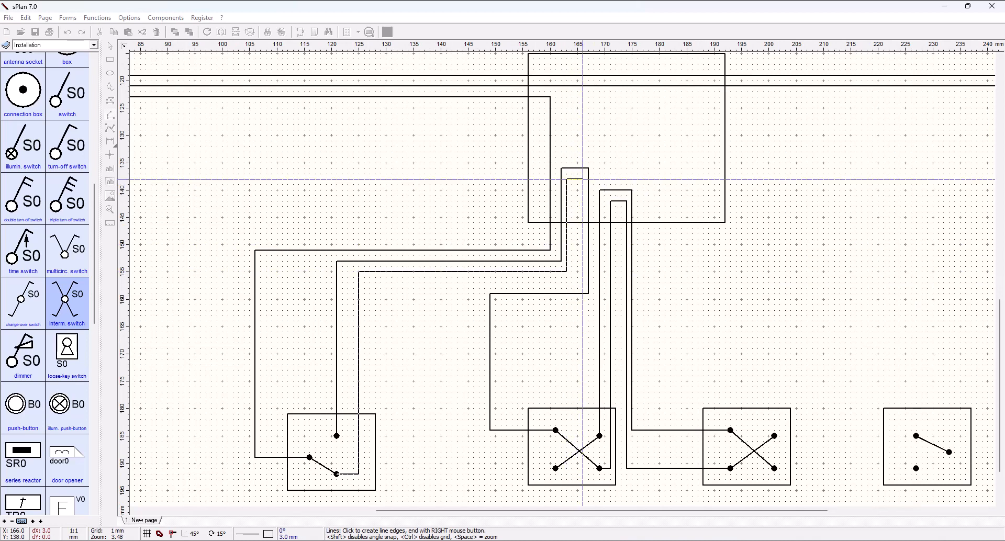
left_click(582, 179)
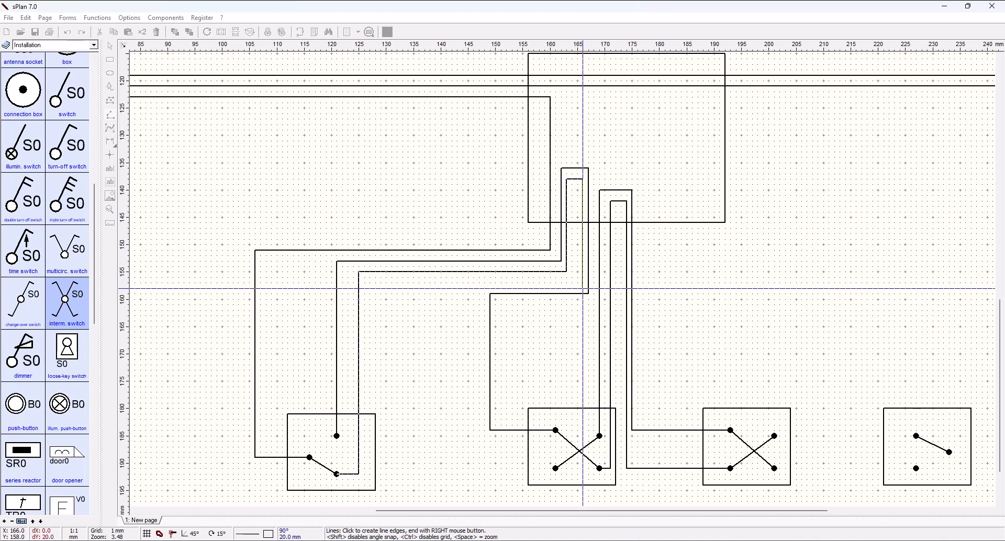
key("Escape")
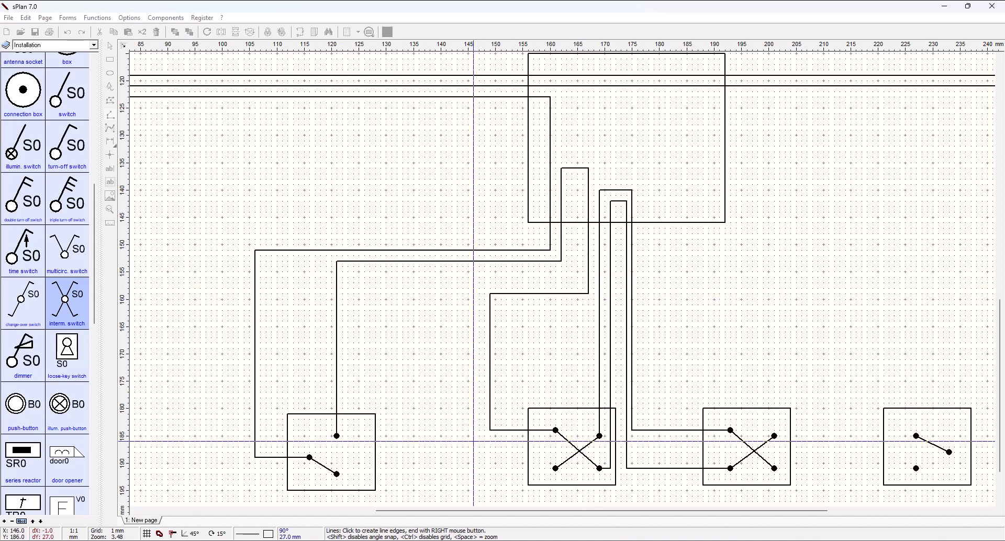
left_click(479, 468)
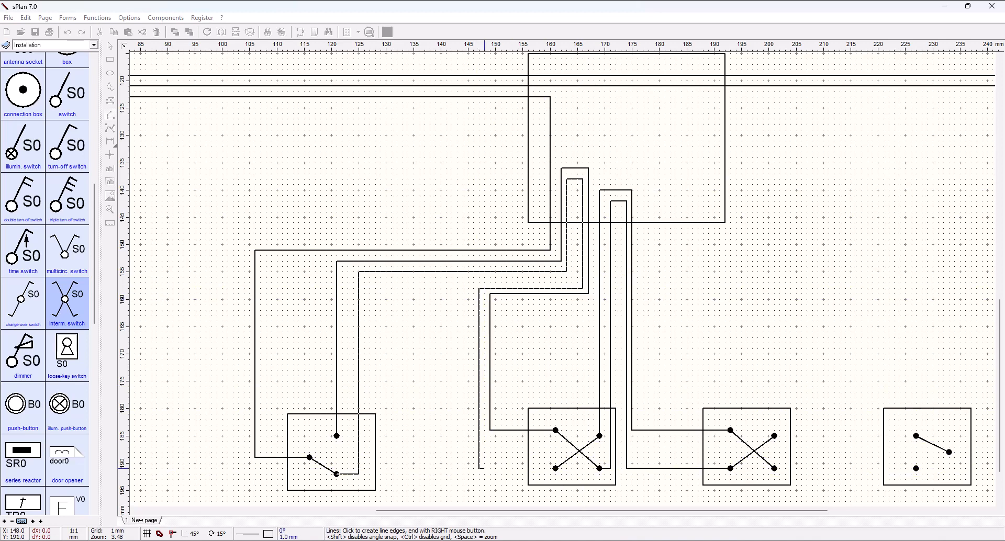
left_click(556, 467)
right_click(556, 467)
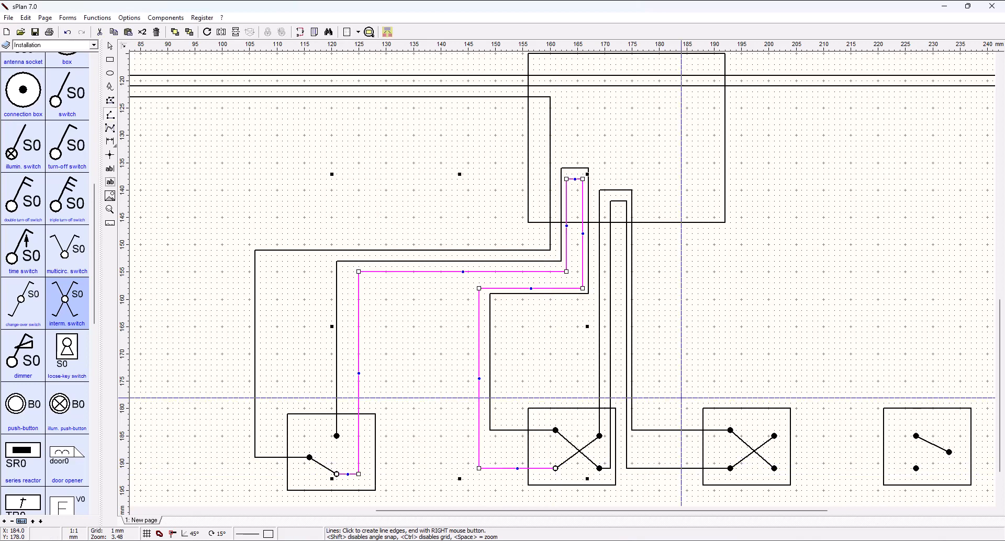
right_click(706, 346)
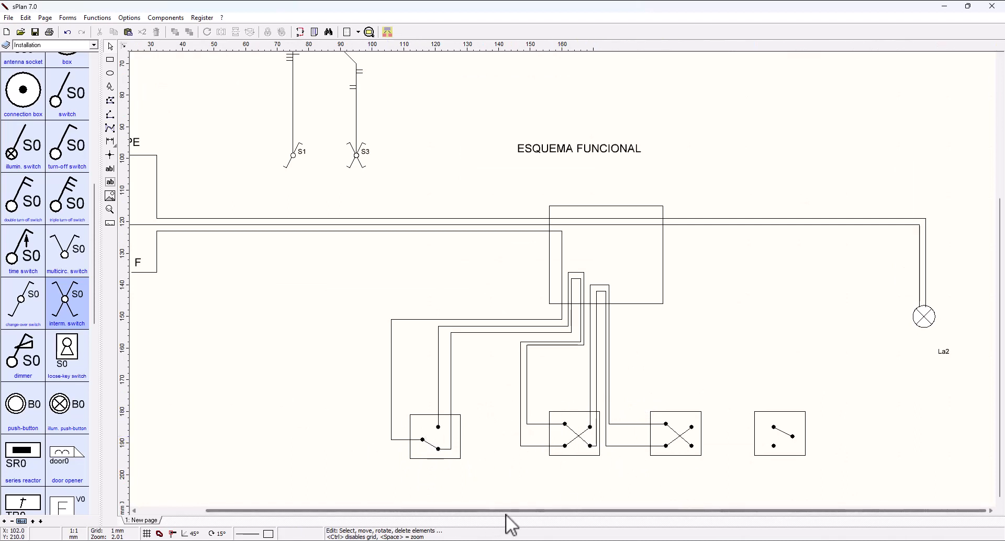
Draw a wire from the right intermediate switch's upper-right contact through the junction box, 8 mm across inside it, to the rightmost switch's upper-left contact
left_click(110, 115)
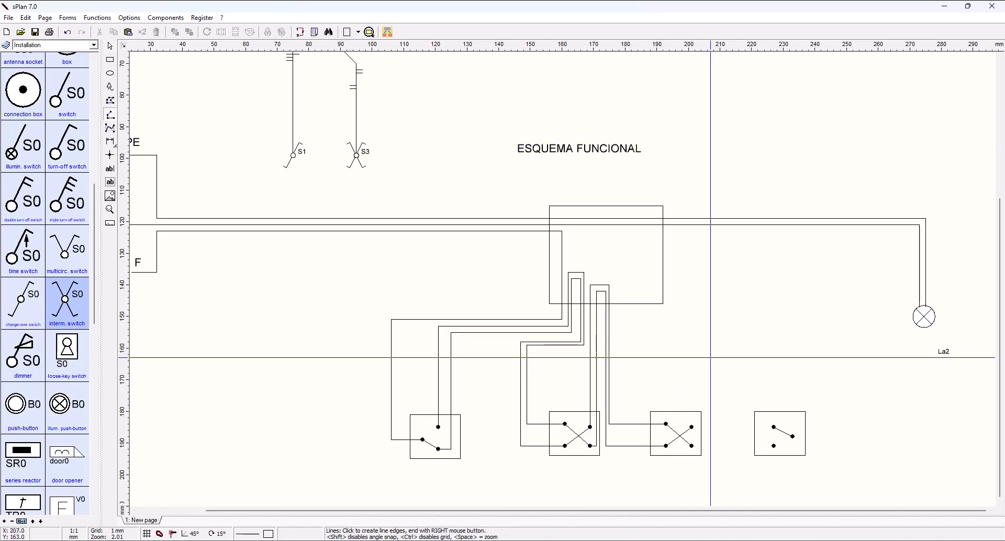
left_click(691, 427)
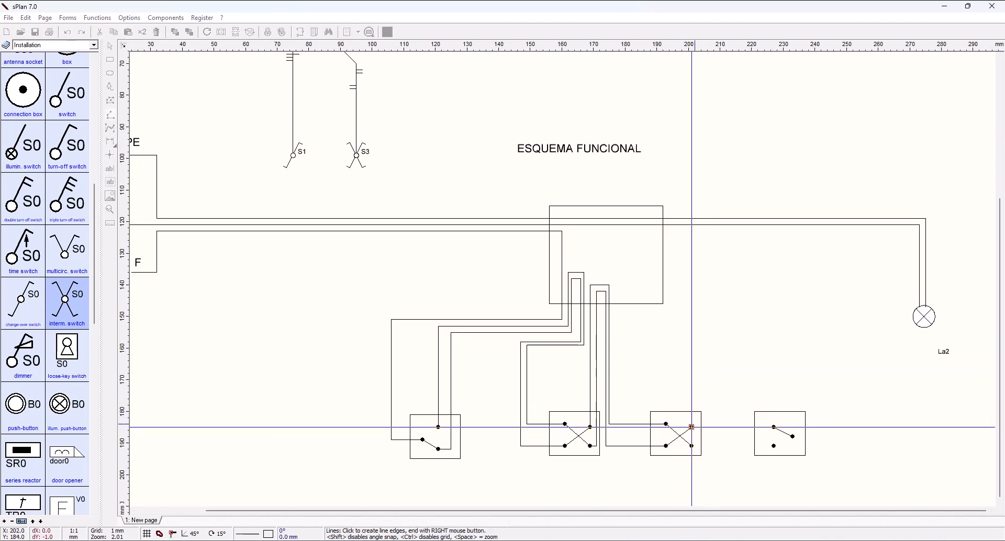
left_click(703, 395)
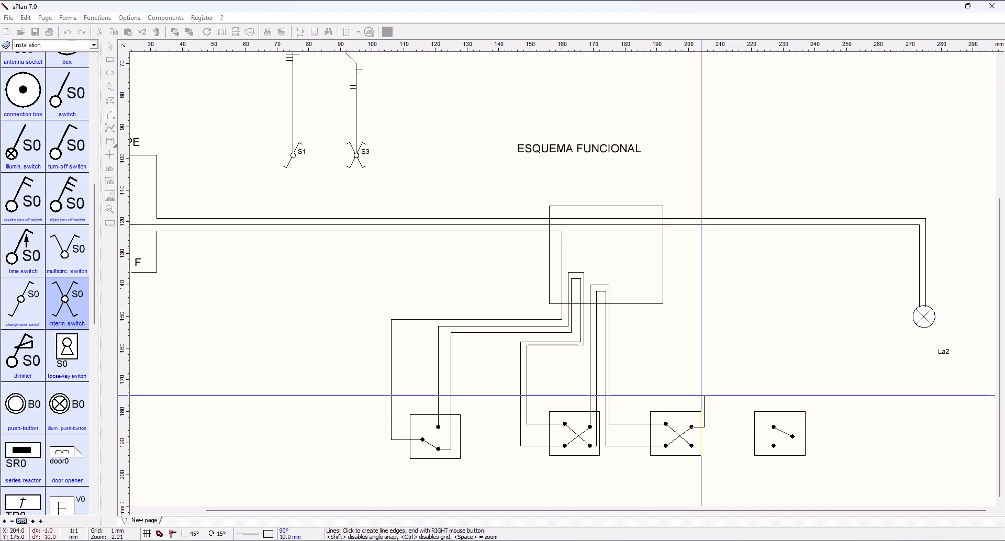
left_click(617, 396)
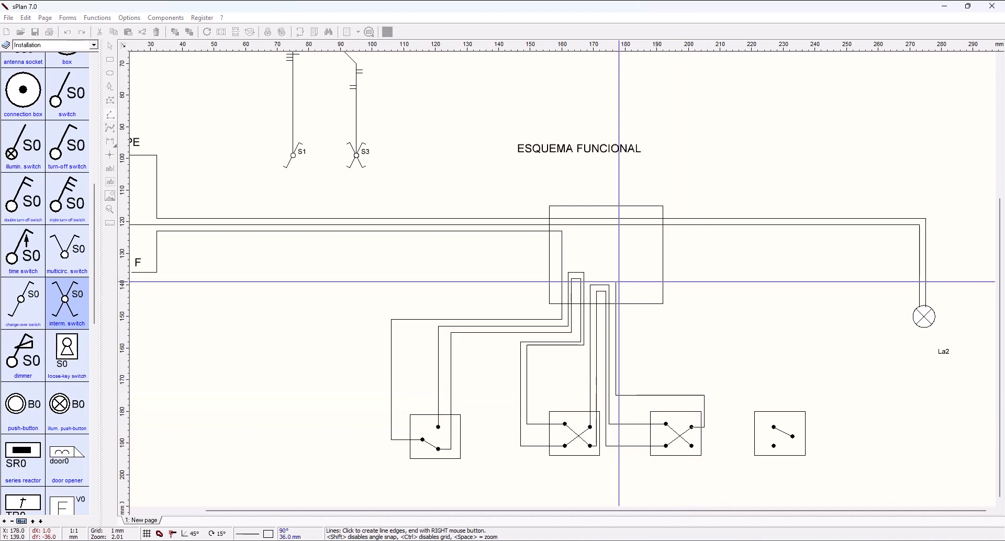
left_click(617, 282)
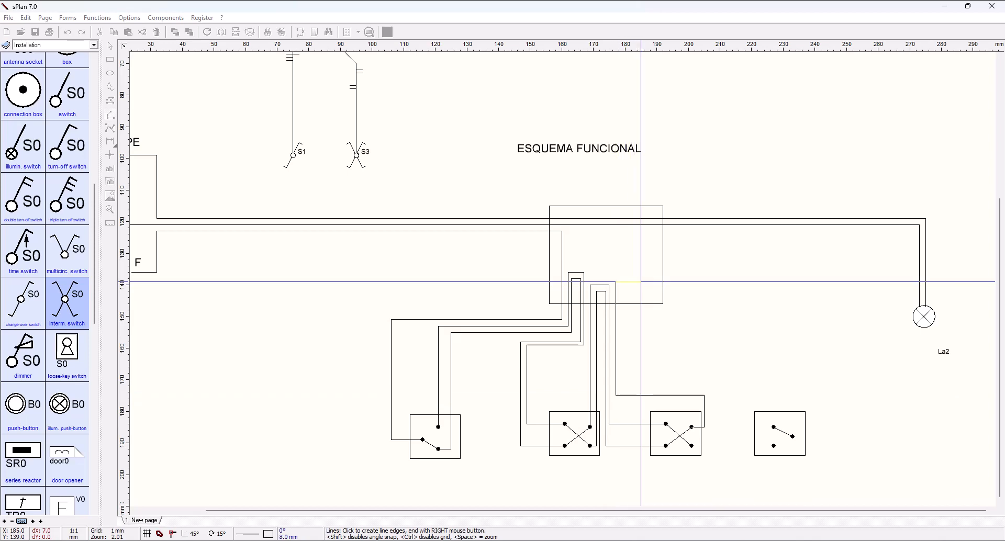
left_click(640, 282)
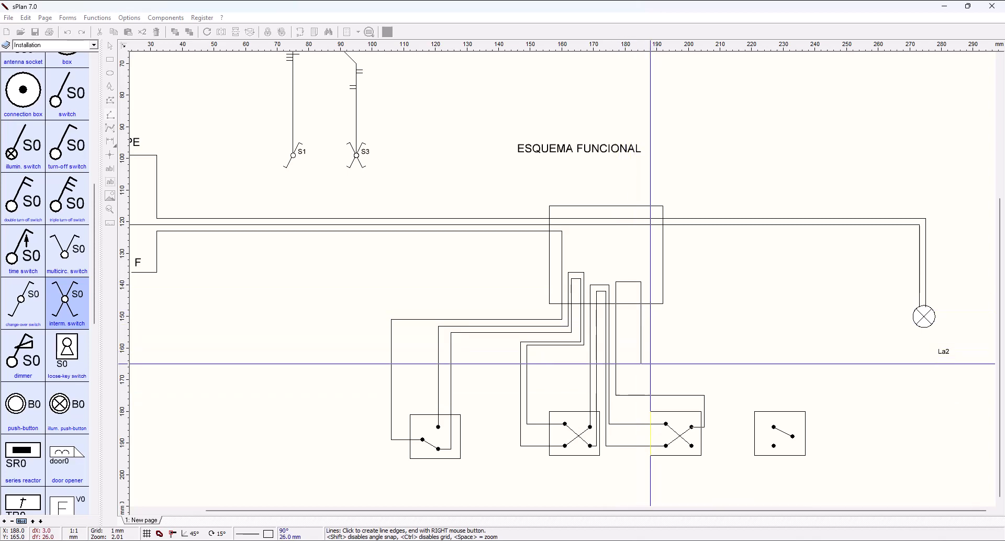
left_click(651, 366)
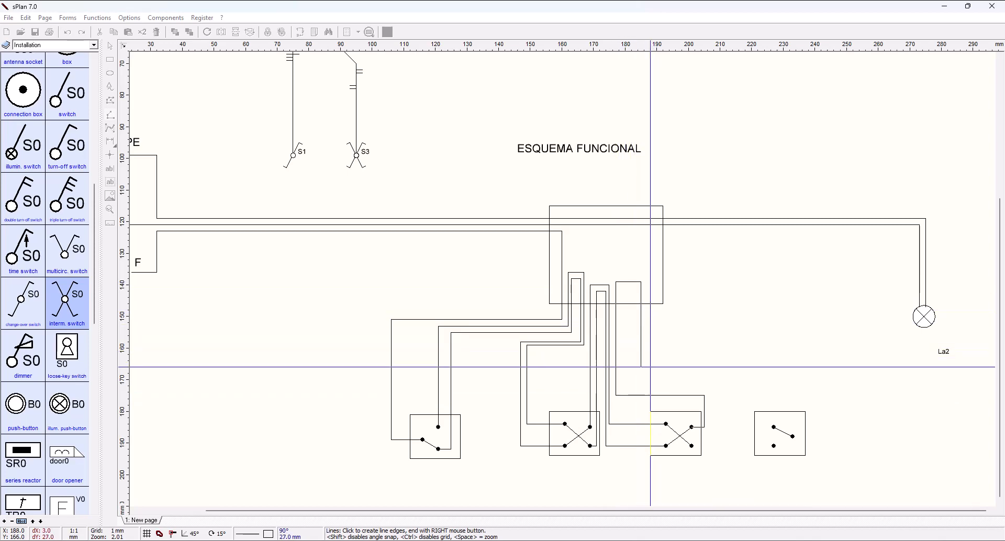
left_click(745, 383)
left_click(746, 427)
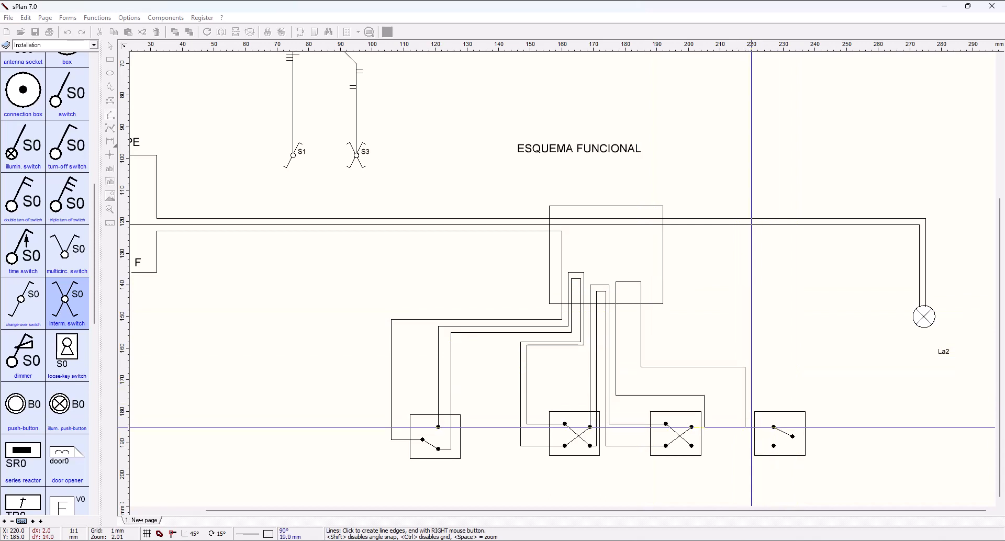
left_click(774, 427)
right_click(774, 427)
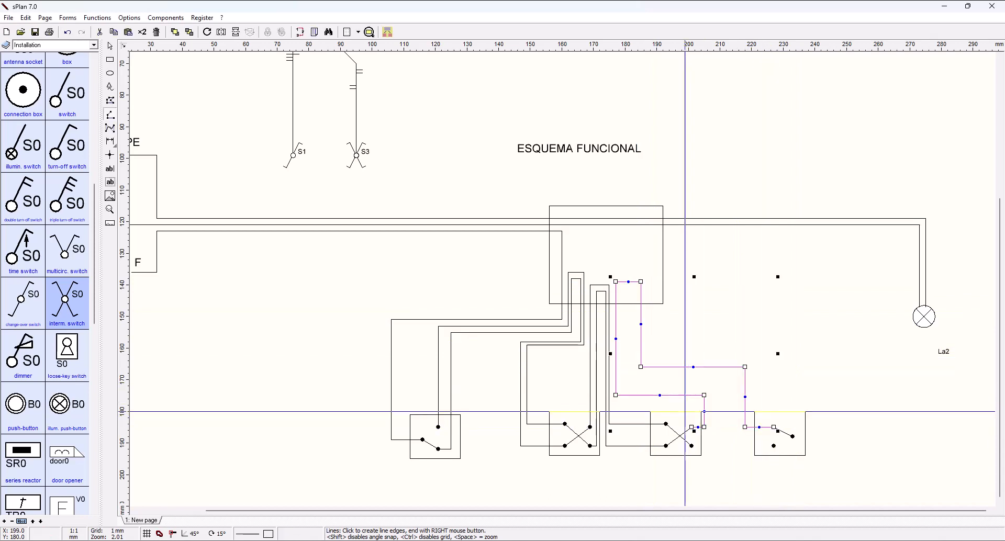
Draw a wire from the right intermediate switch's lower-right contact through the junction box, 4 mm across inside the previous loop, to the rightmost switch's lower contact
left_click(691, 446)
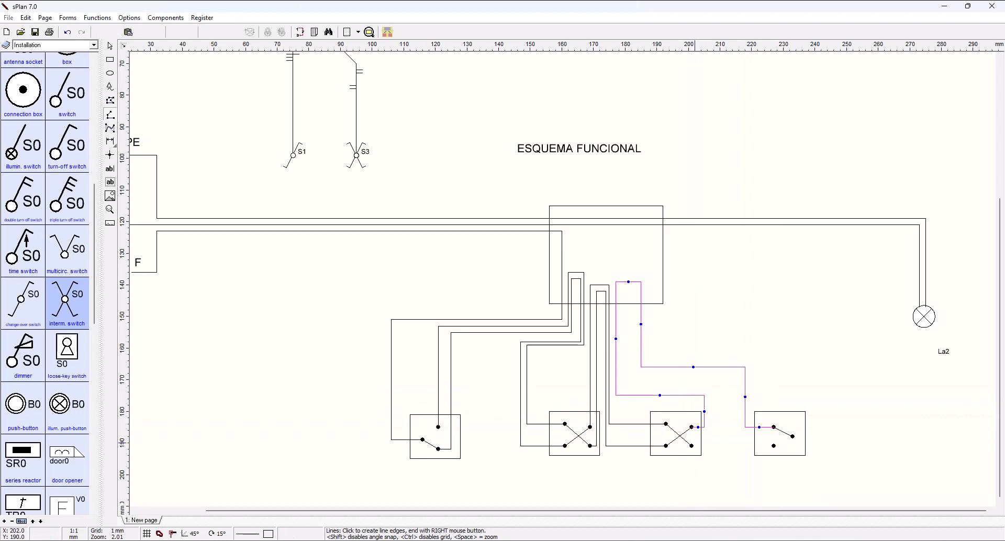
left_click(713, 445)
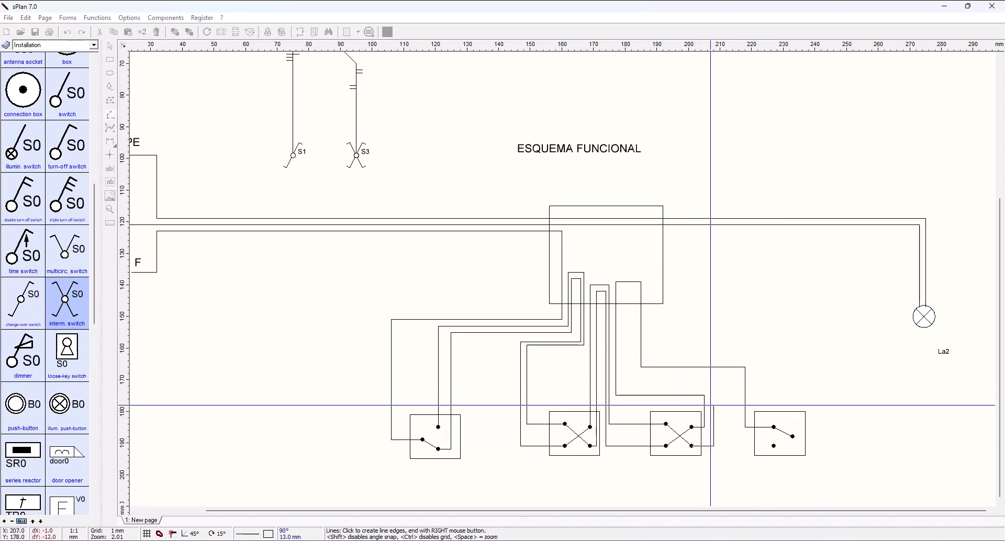
left_click(707, 389)
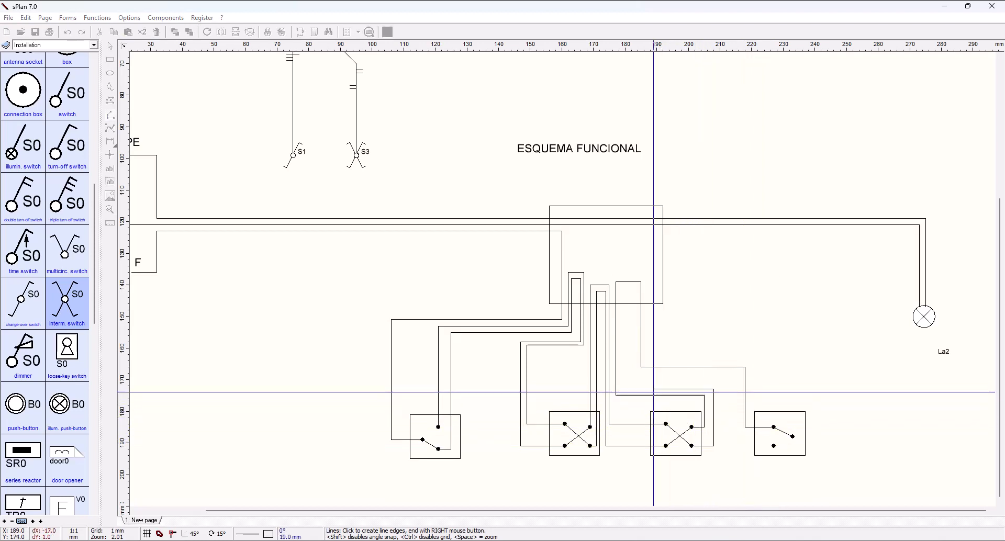
left_click(621, 389)
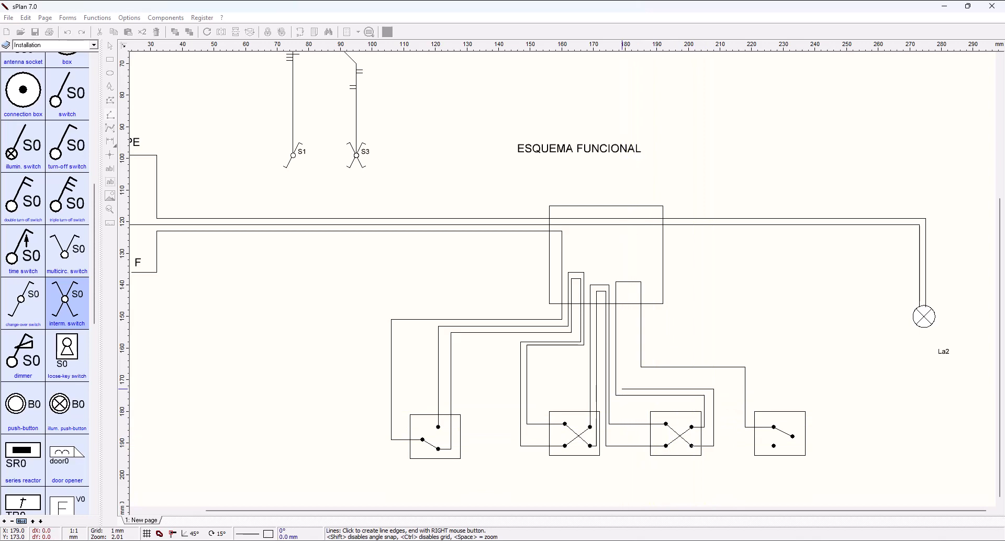
left_click(620, 288)
left_click(634, 291)
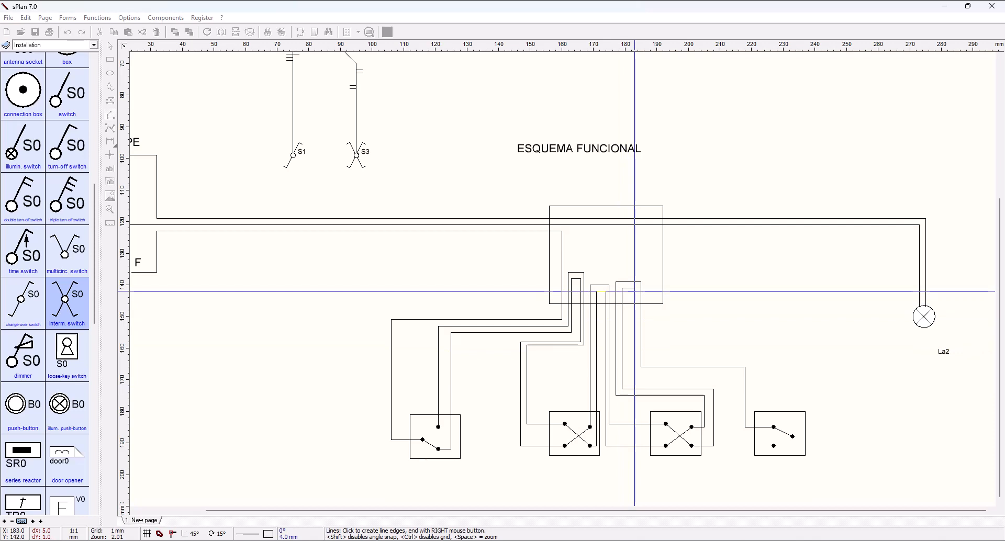
left_click(637, 376)
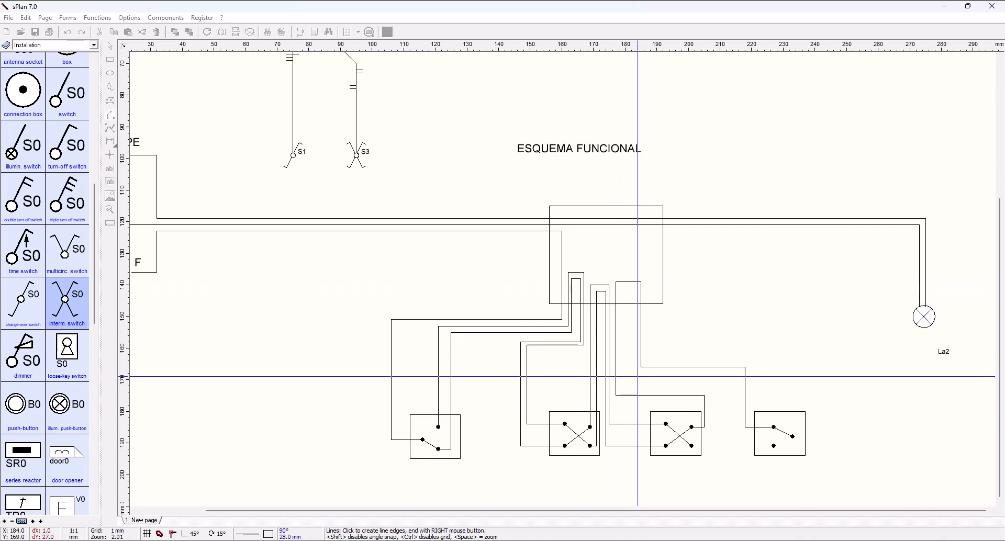
left_click(735, 379)
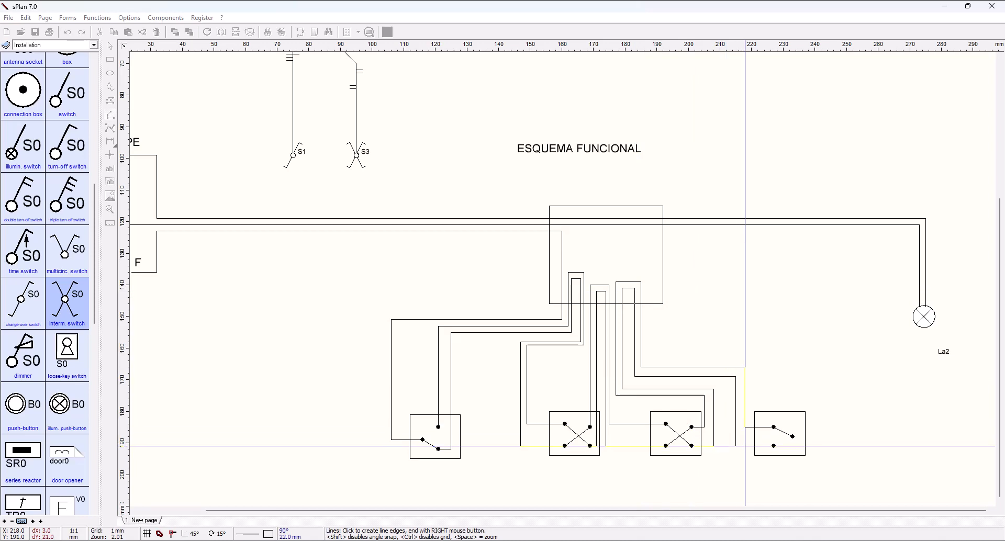
left_click(745, 427)
left_click(774, 445)
right_click(773, 446)
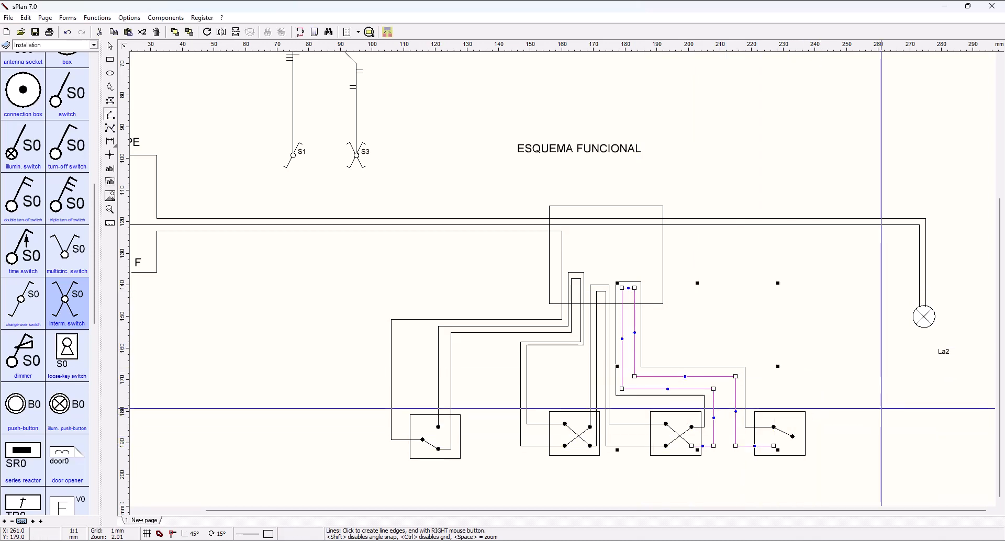
Draw a wire from the rightmost switch's common contact up into the junction box, then 77 mm right and down to lamp La2's left side
left_click(792, 436)
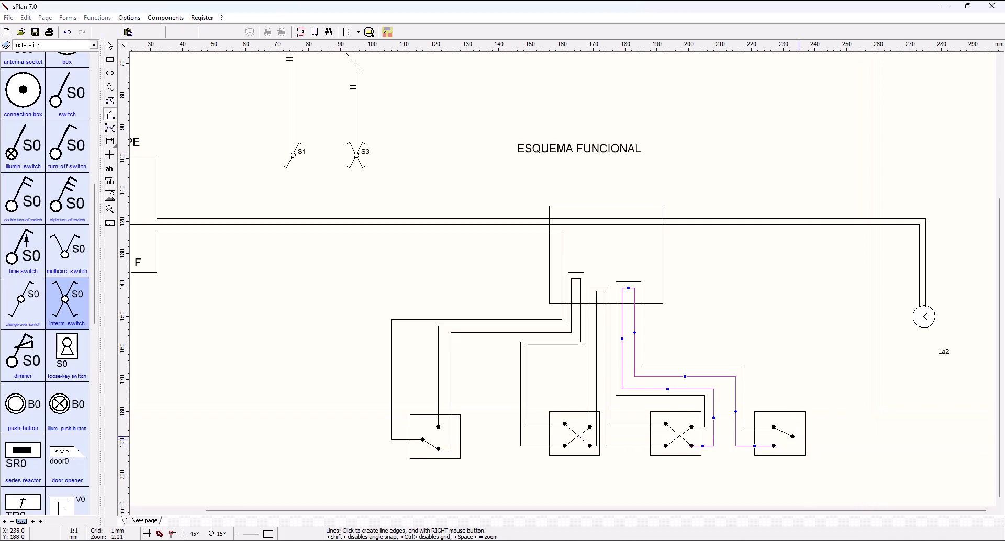
left_click(821, 437)
left_click(820, 357)
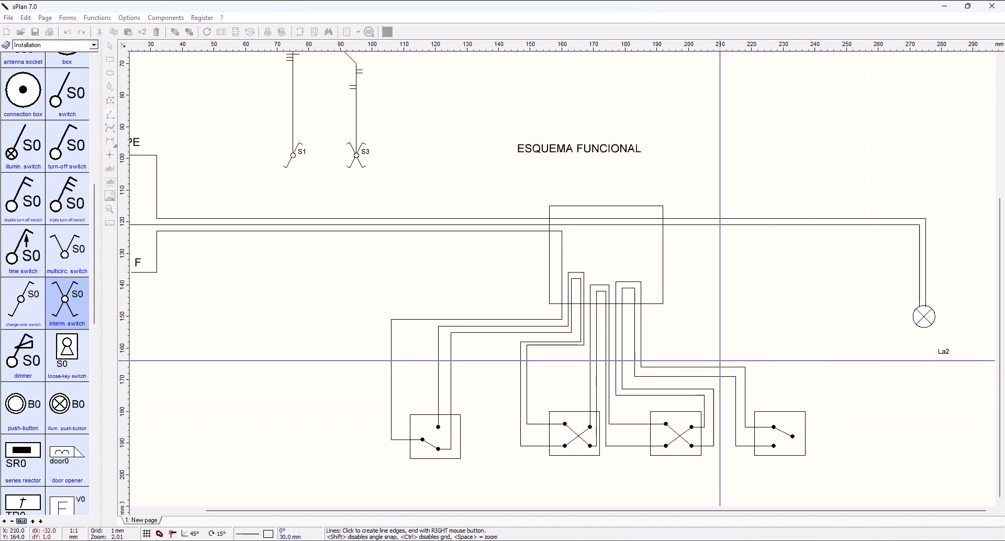
left_click(650, 348)
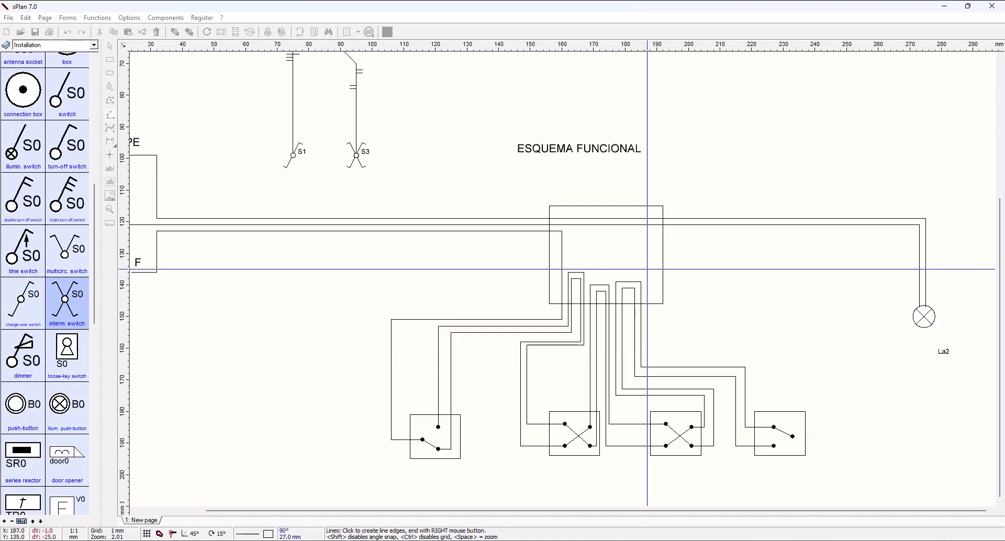
left_click(640, 267)
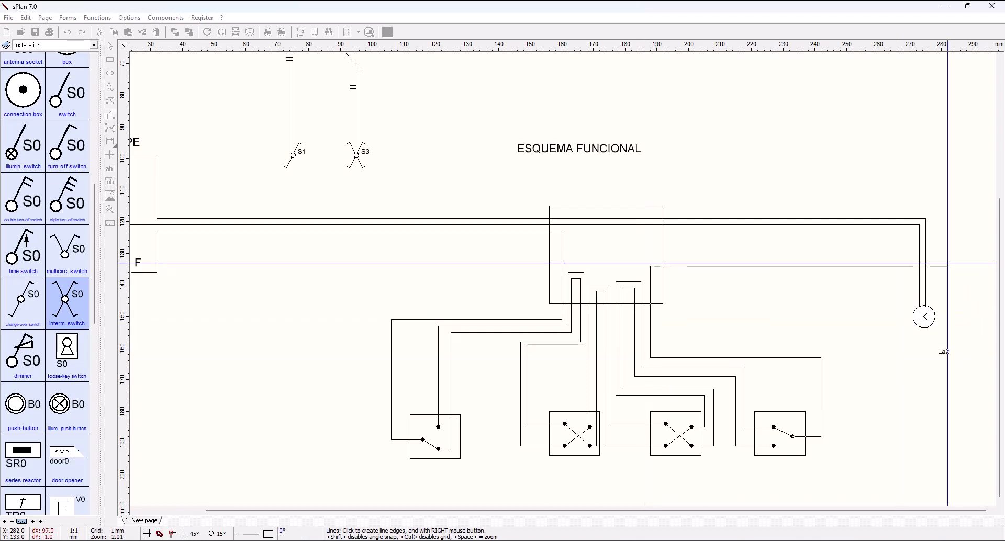
left_click(893, 266)
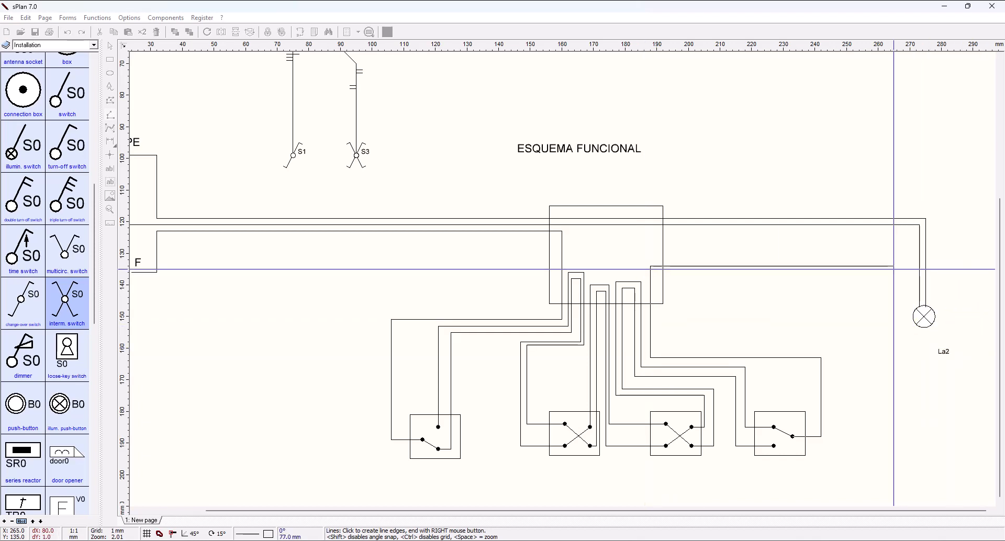
left_click(893, 323)
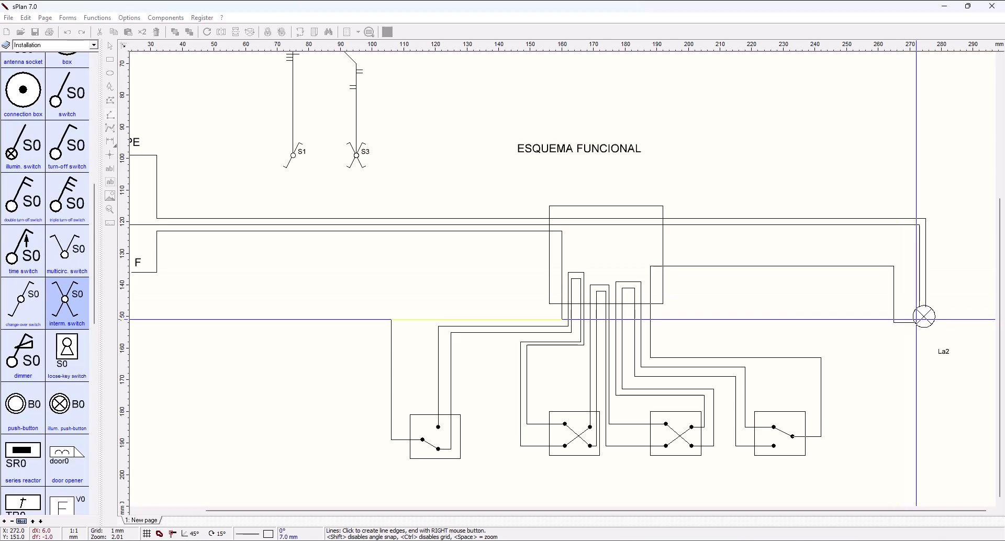
left_click(916, 319)
right_click(917, 320)
right_click(870, 343)
Delete the wires on both sides of the intermediate switch in the NEUTRO/FASE circuit with lamp La3
scroll(861, 337, "down", 3)
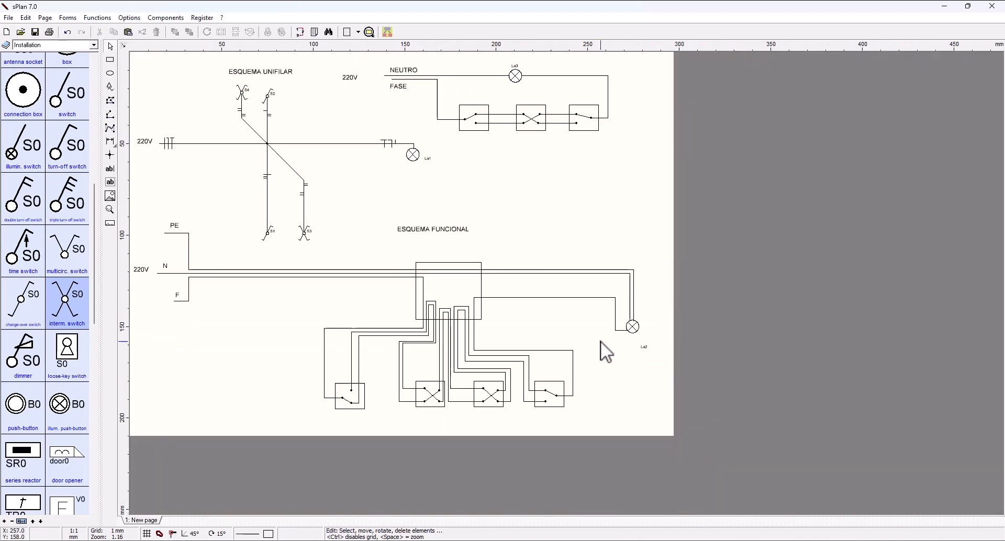
scroll(601, 340, "up", 1)
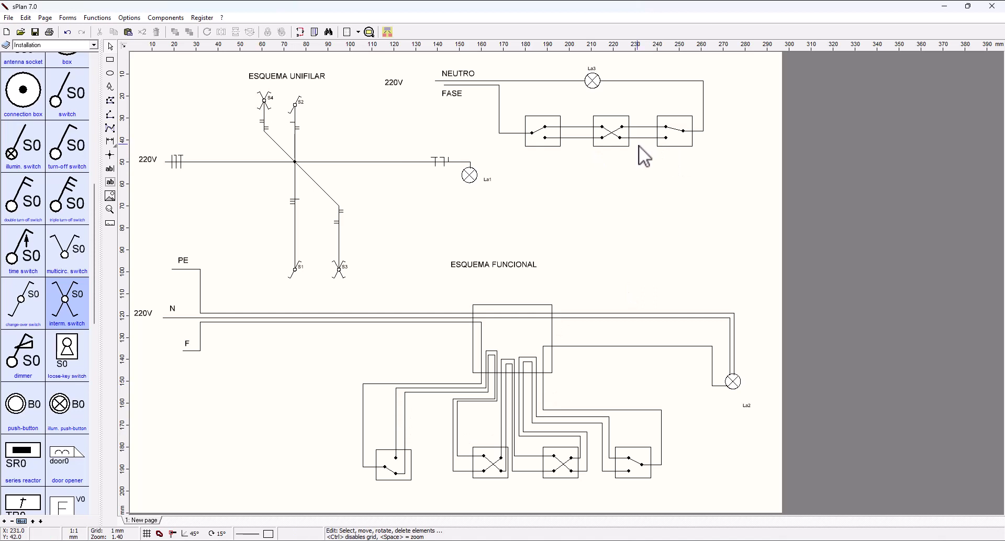
left_click_drag(645, 115, 645, 124)
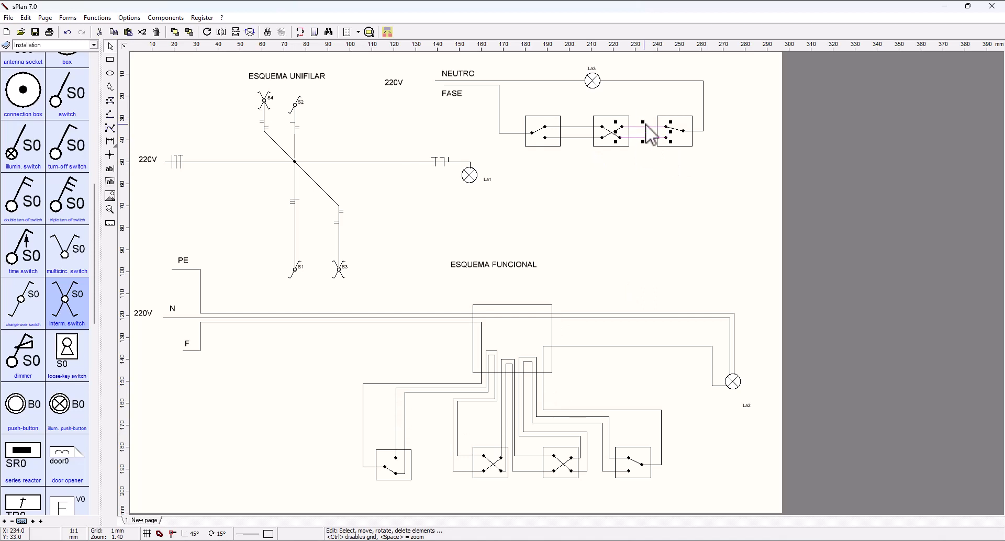
left_click_drag(649, 135, 635, 156)
key("Delete")
Move the intermediate switch in the La3 circuit 11 mm left, towards the first switch
key("Left")
key("Left")
key("Left")
key("Left")
key("Left")
key("Left")
key("Left")
key("Left")
key("Left")
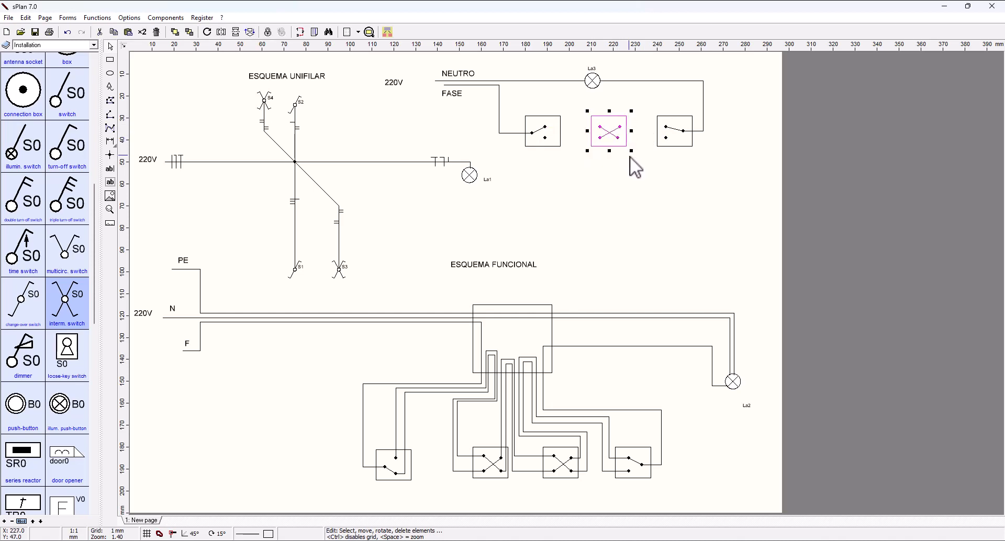
key("Left")
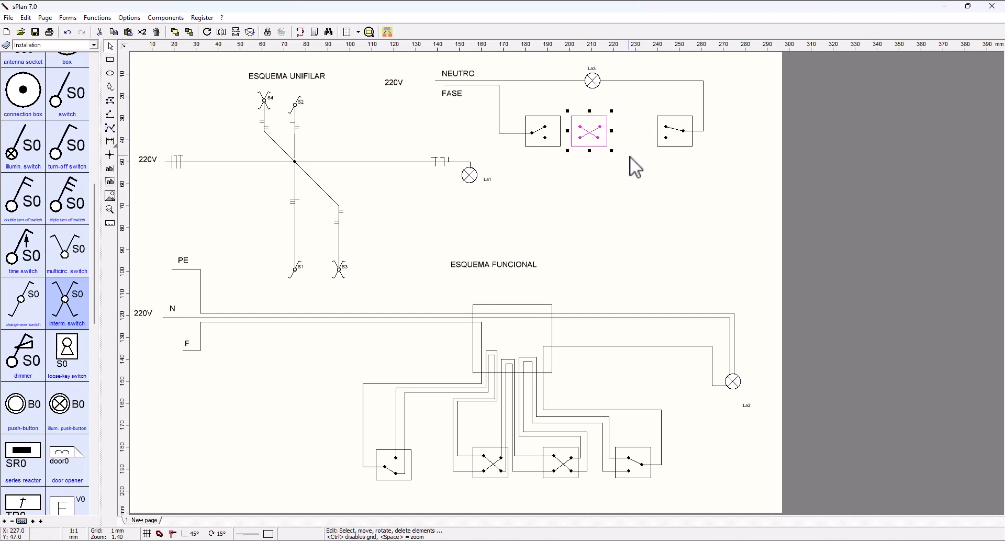
key("Left")
Paste a second intermediate switch into the La3 circuit's gap and align it with the other switch boxes
left_click(633, 130)
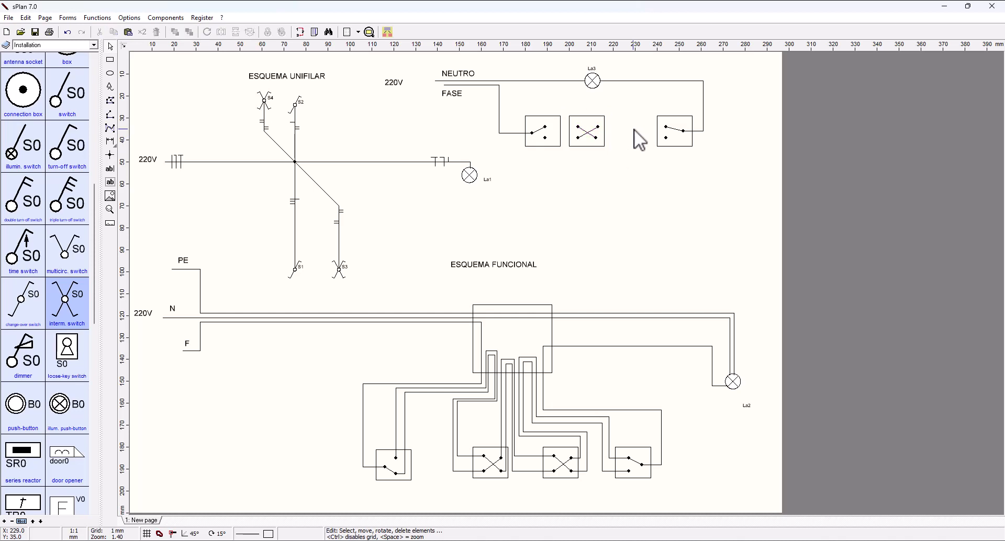
left_click(634, 130)
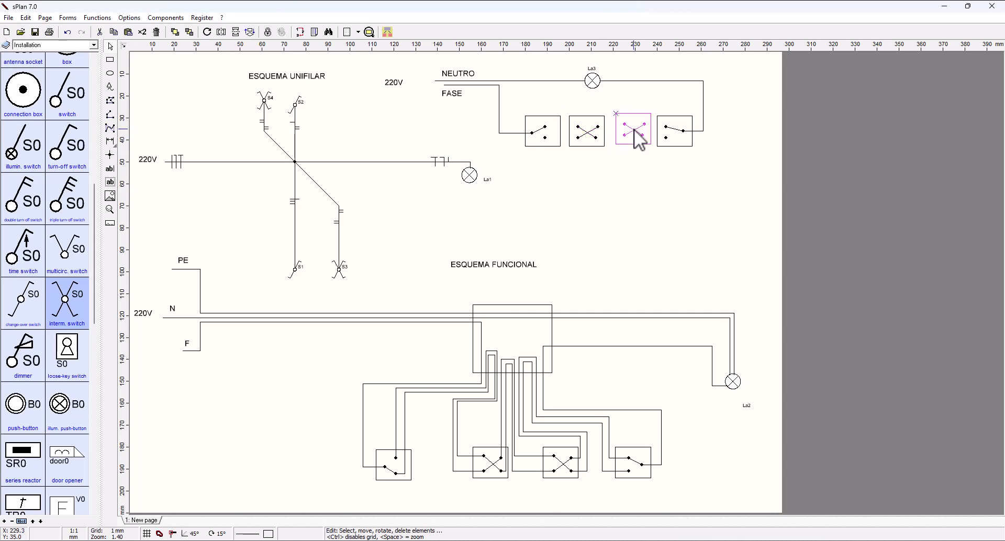
left_click_drag(633, 129, 631, 131)
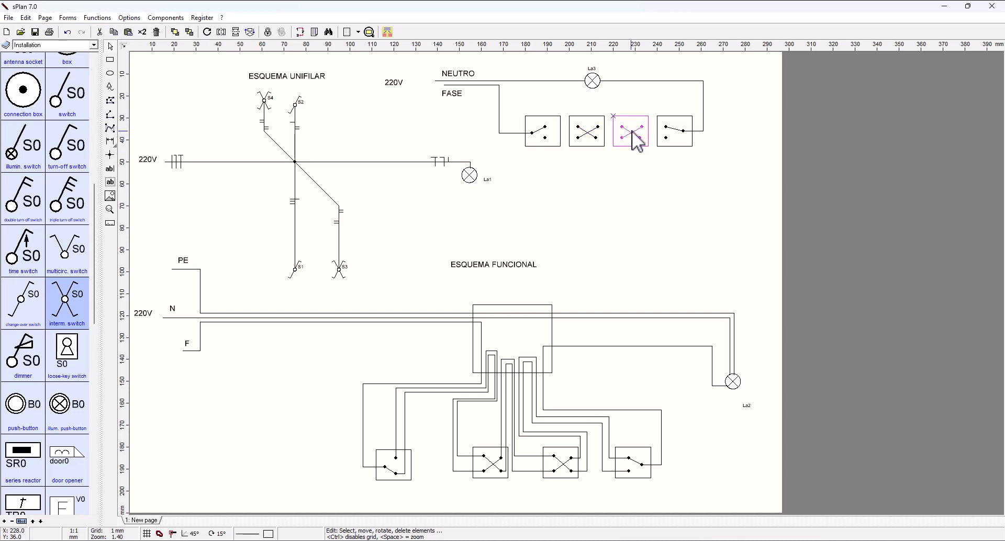
left_click(646, 182)
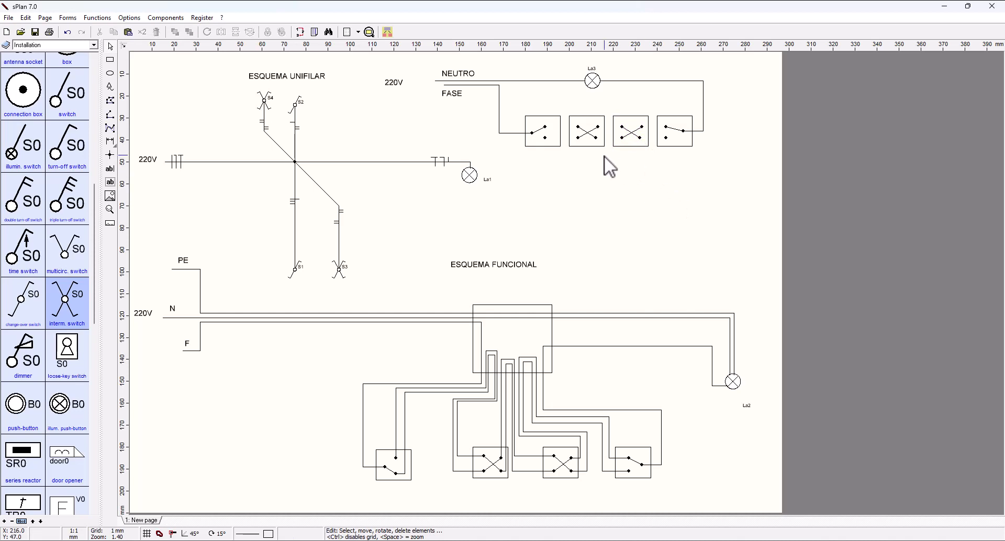
Draw upper and lower horizontal wires between the first switch and the first intermediate switch in the La3 circuit
left_click(110, 114)
left_click(578, 126)
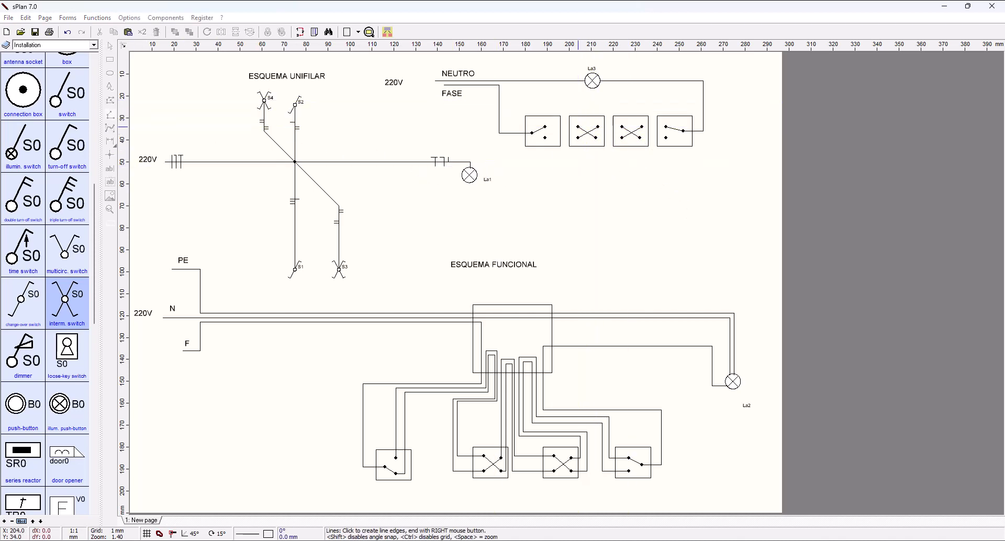
left_click(545, 126)
right_click(545, 126)
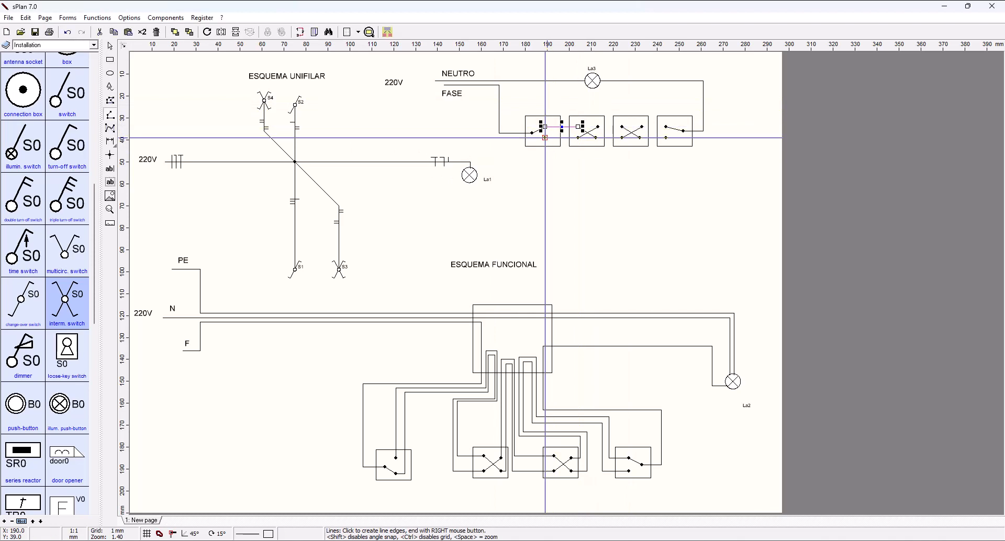
left_click(544, 138)
left_click(576, 140)
right_click(576, 139)
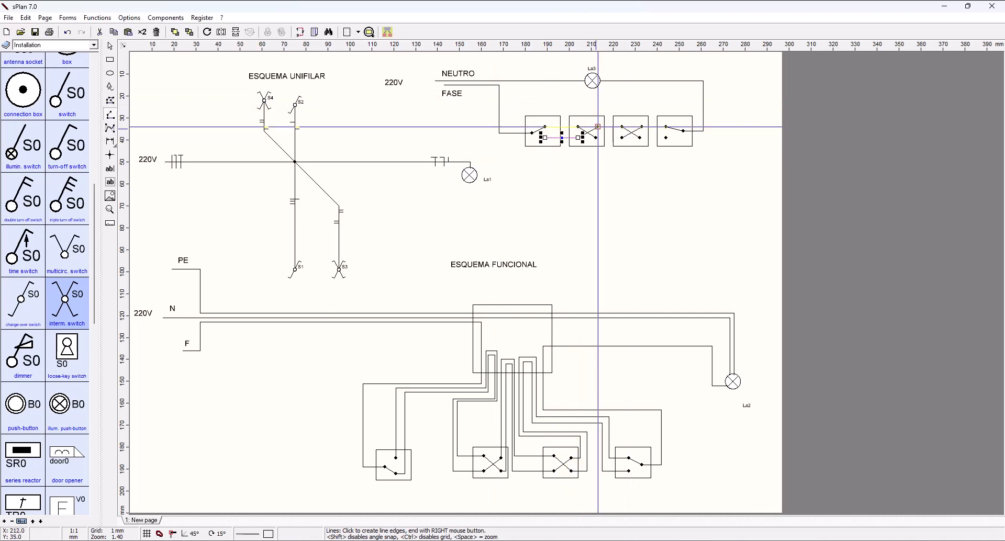
Connect the upper and lower contacts of the La3 circuit's two intermediate switches with two horizontal wires
left_click(598, 127)
left_click(621, 127)
right_click(622, 127)
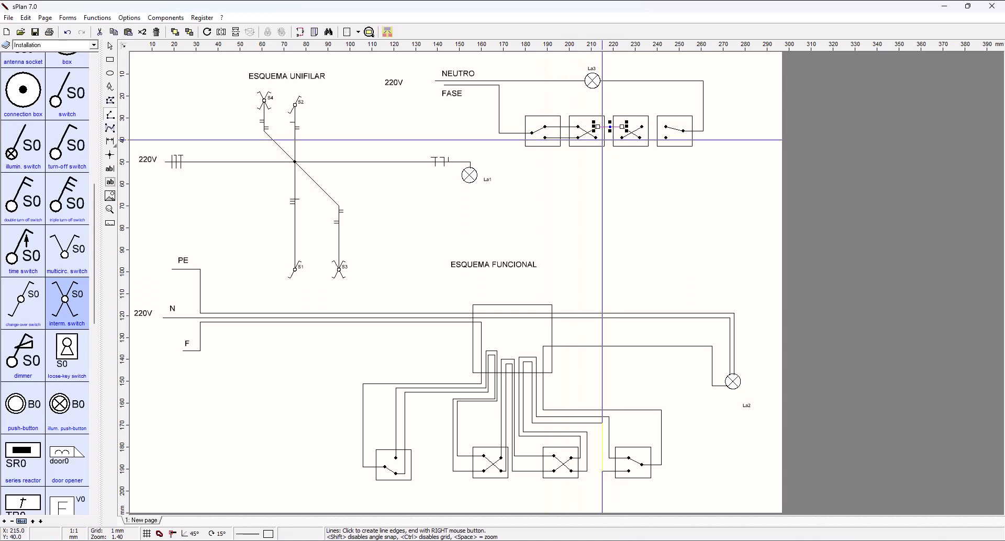
left_click(595, 138)
left_click(623, 138)
right_click(623, 138)
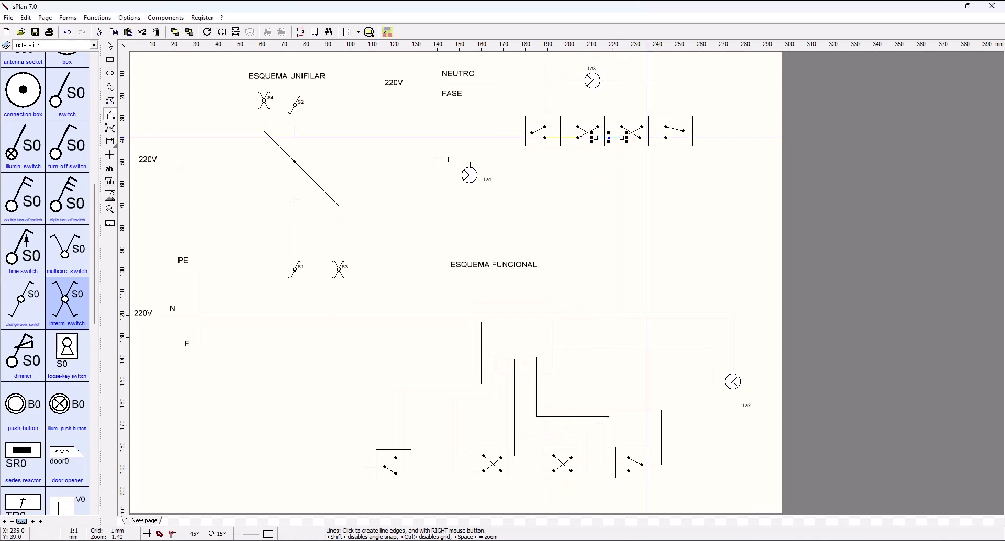
Draw lower and upper horizontal wires between the second intermediate switch and the last switch in the La3 circuit
left_click(637, 137)
left_click(666, 137)
right_click(666, 137)
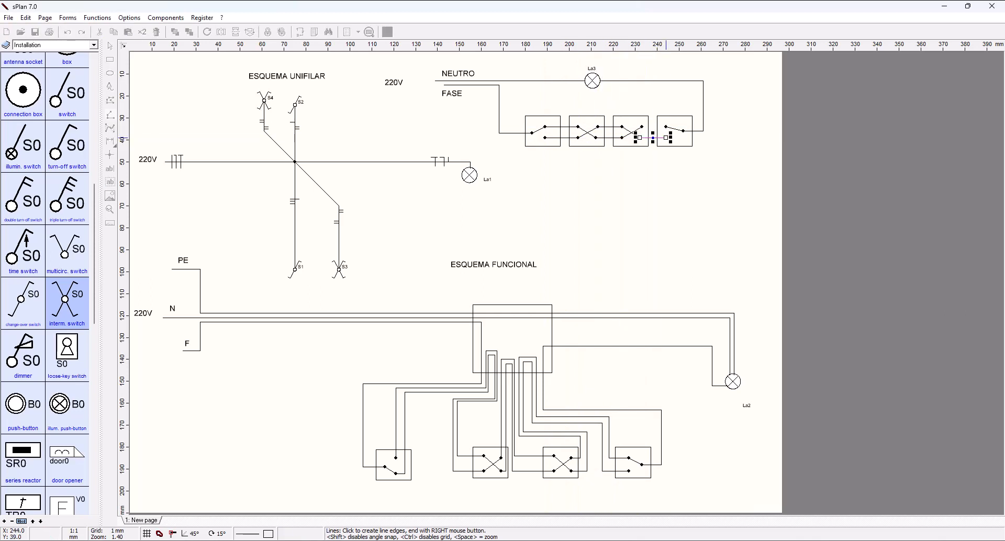
left_click(641, 126)
left_click(666, 127)
right_click(665, 128)
right_click(662, 164)
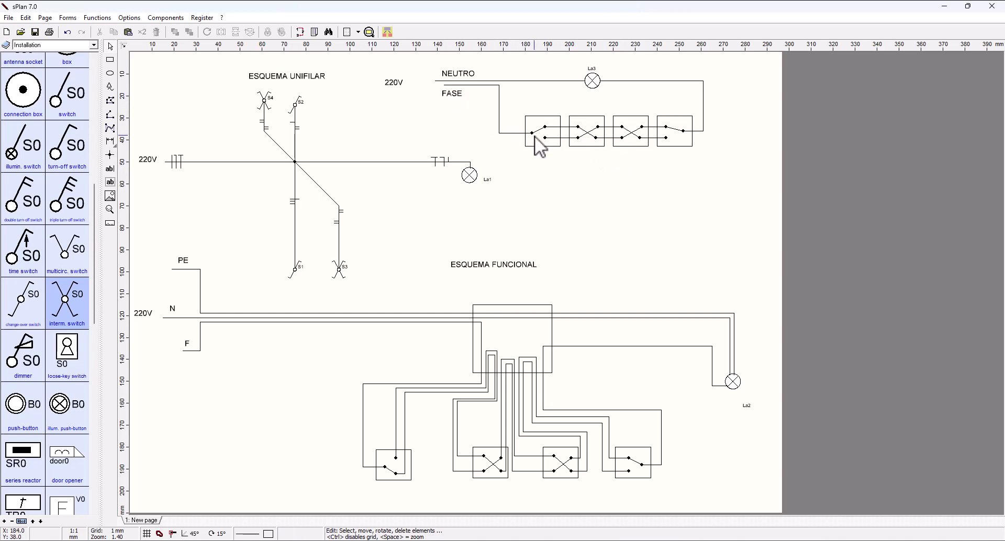
left_click_drag(531, 133, 545, 128)
scroll(632, 209, "down", 1)
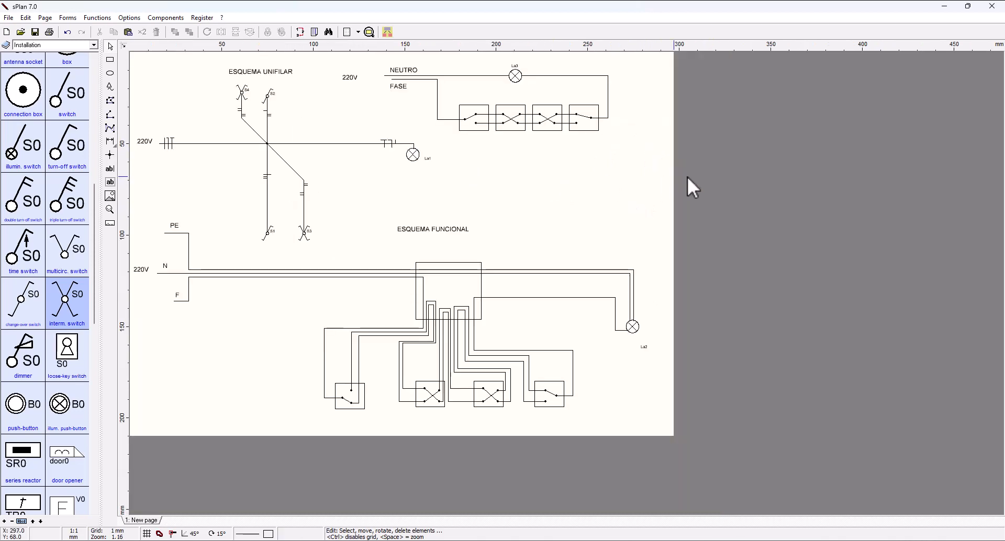